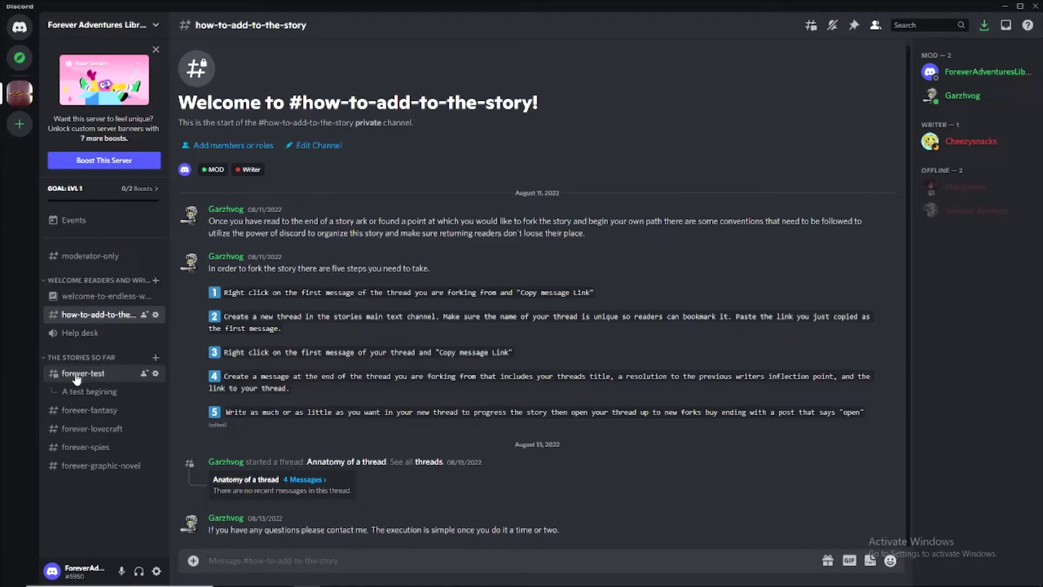
Open the "A test begining" thread from the forever-test channel in full view
{"action": "left_click", "coordinate": [78, 375]}
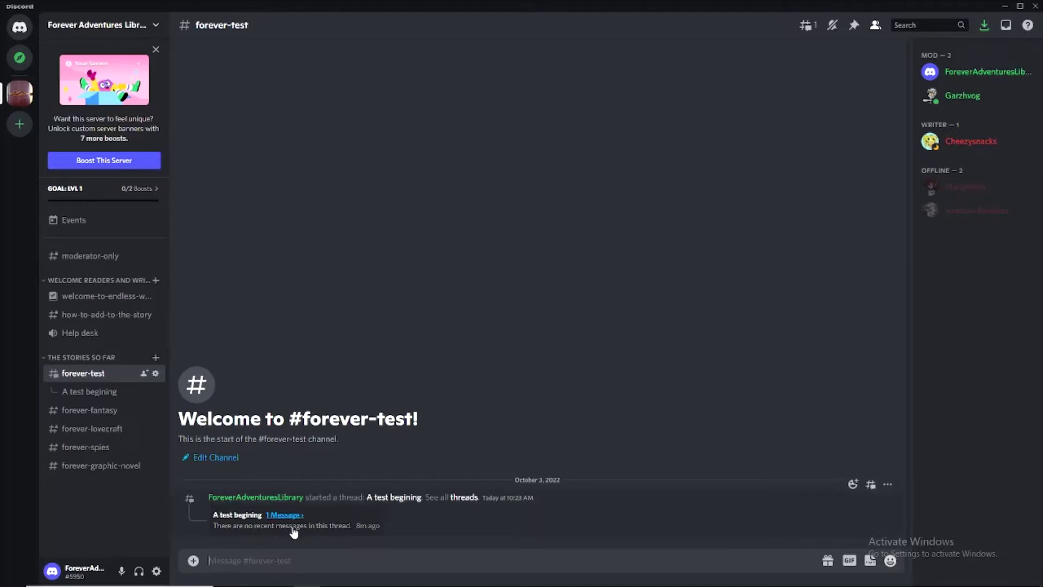
{"action": "left_click", "coordinate": [324, 520]}
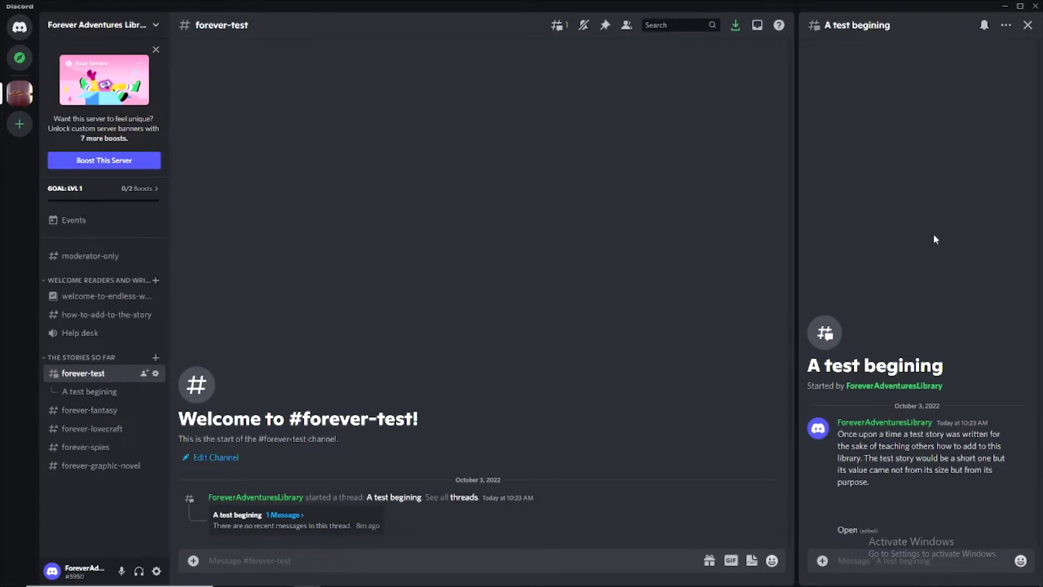
{"action": "left_click", "coordinate": [1009, 27]}
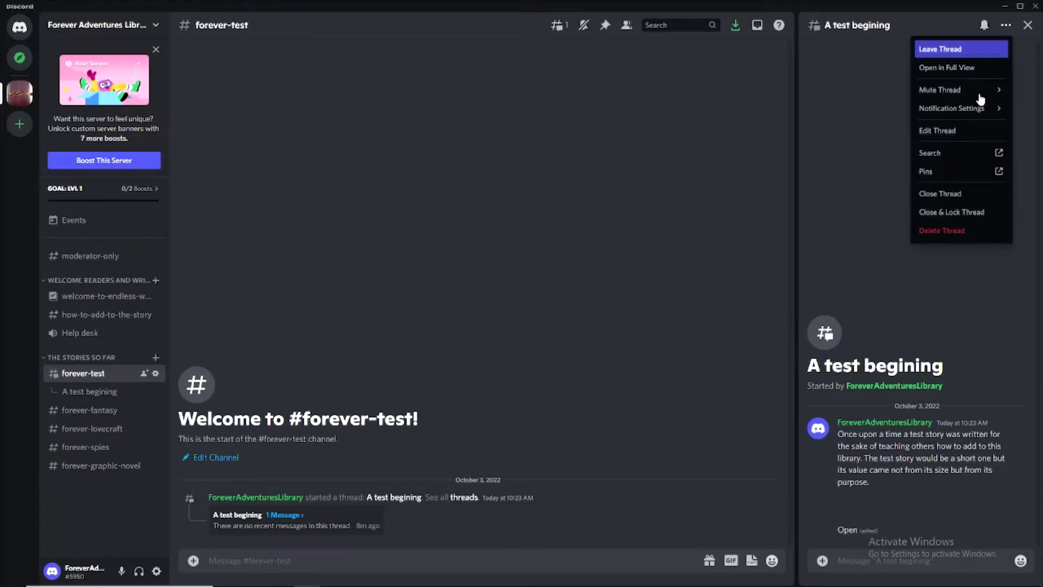
{"action": "left_click", "coordinate": [952, 73]}
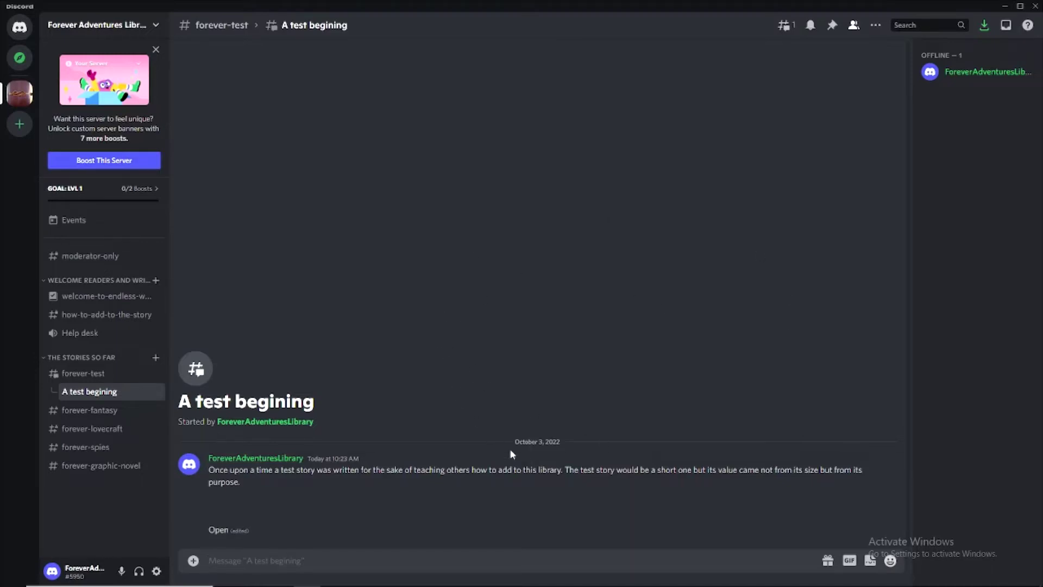
Return to forever-test, reopen the "A test begining" thread and copy the message link of its first message
{"action": "left_click", "coordinate": [90, 379]}
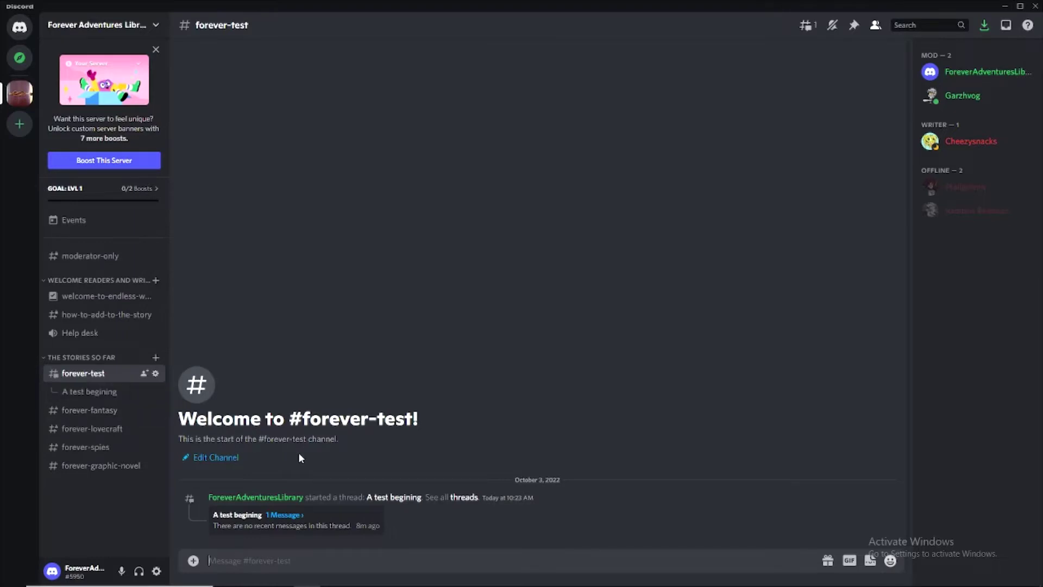
{"action": "left_click", "coordinate": [93, 393]}
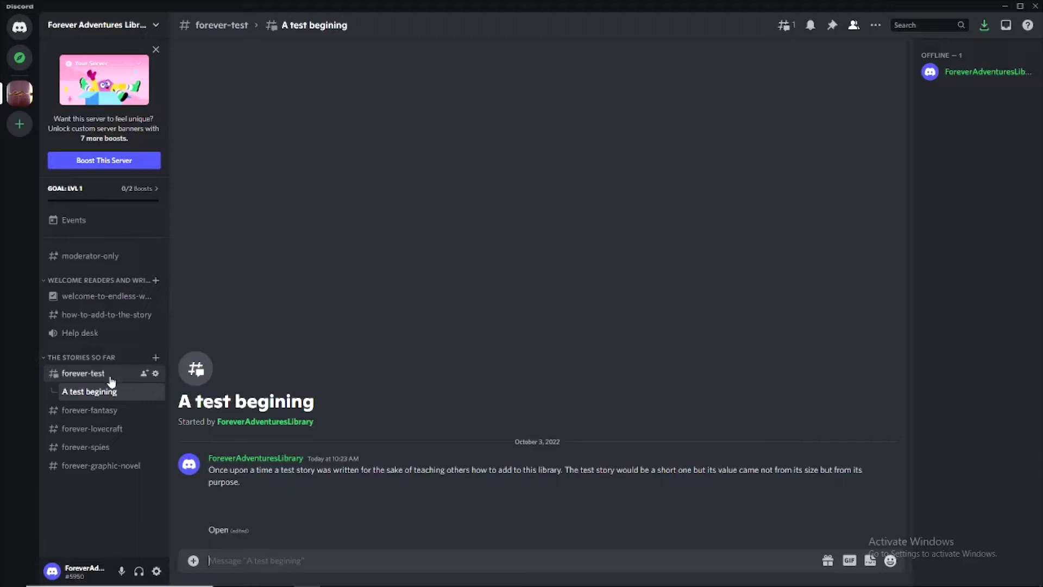
{"action": "right_click", "coordinate": [408, 478]}
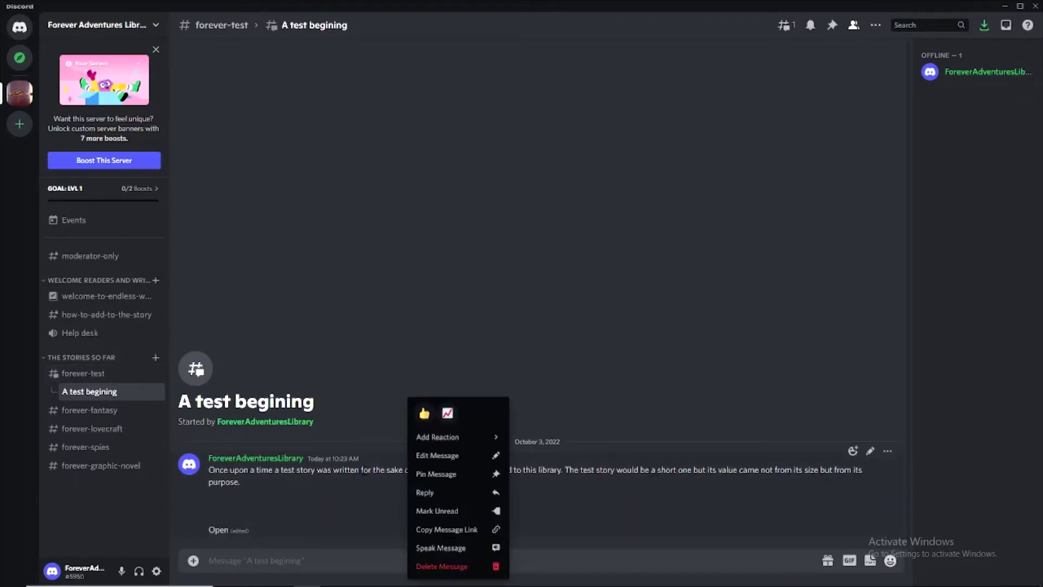
{"action": "left_click", "coordinate": [447, 530]}
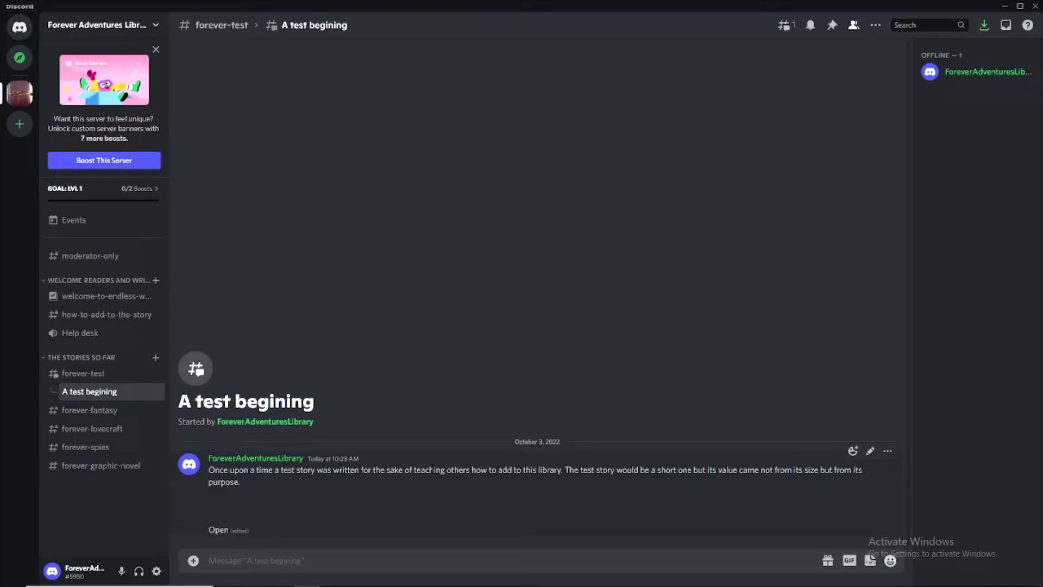
Review the forking instructions in how-to-add-to-the-story and return to the forever-test channel
{"action": "left_click", "coordinate": [119, 320]}
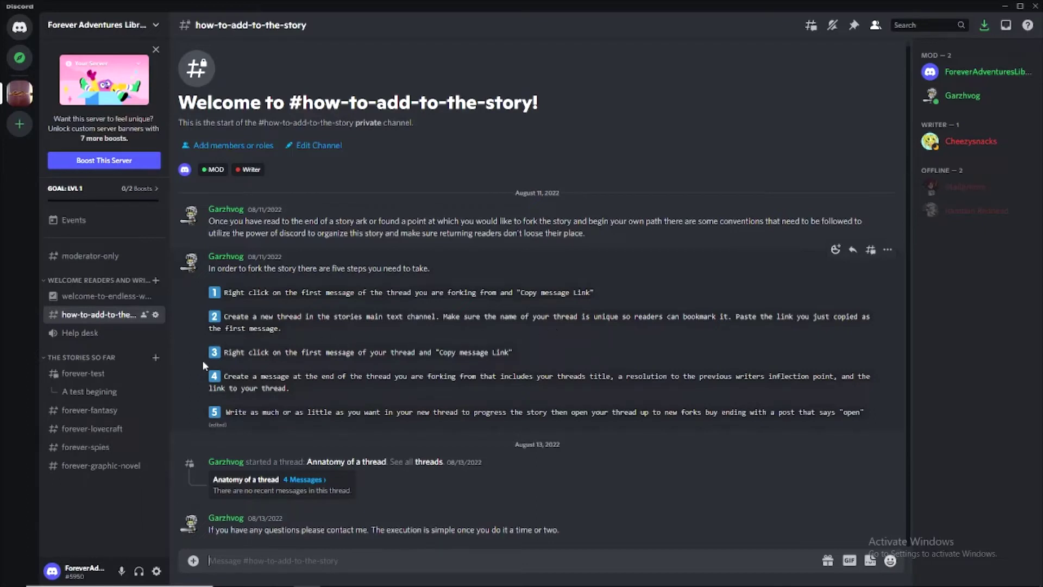
{"action": "left_click", "coordinate": [83, 373]}
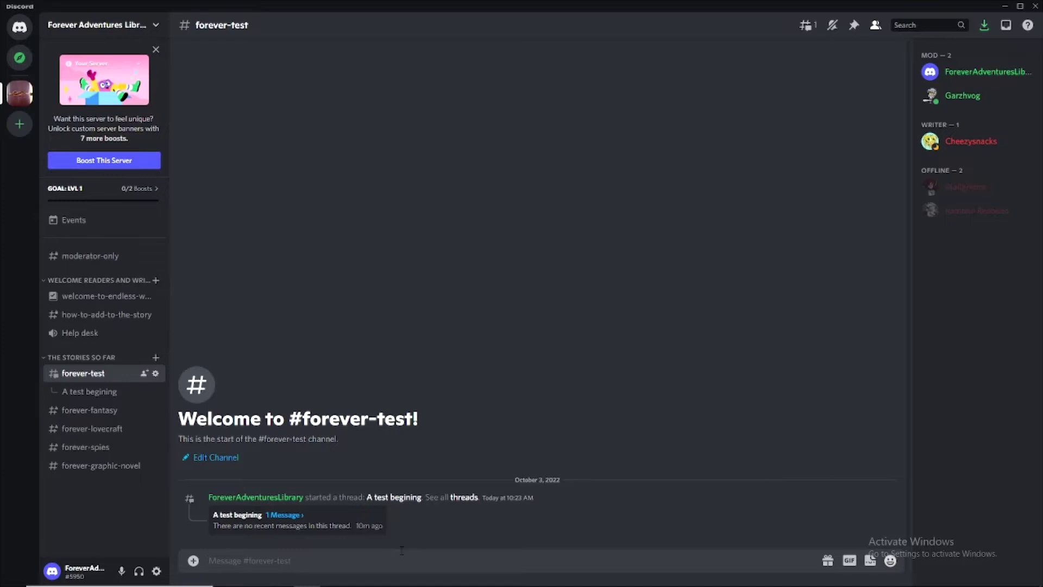
{"action": "left_click", "coordinate": [195, 560]}
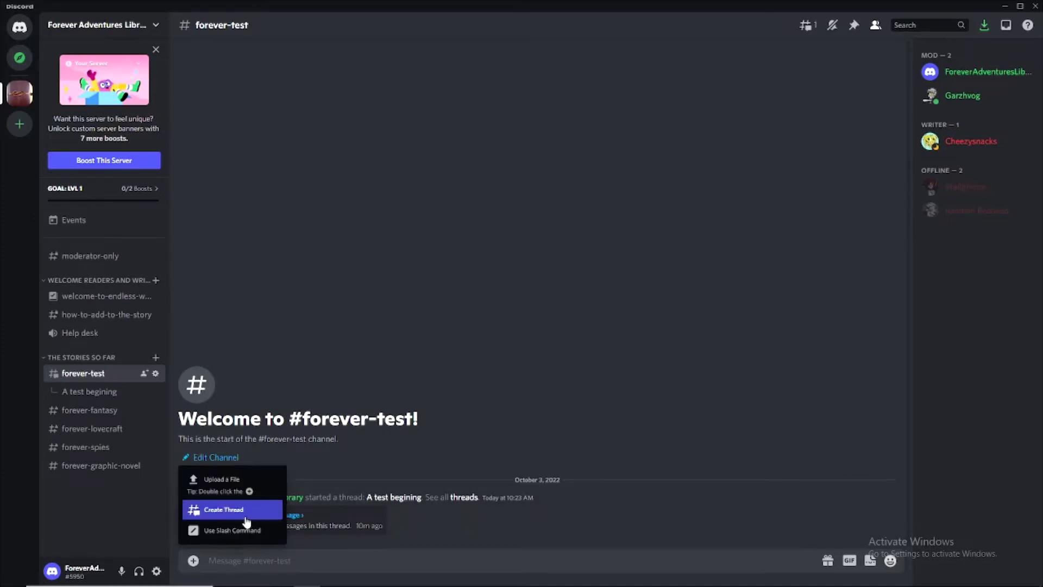
{"action": "left_click", "coordinate": [226, 509]}
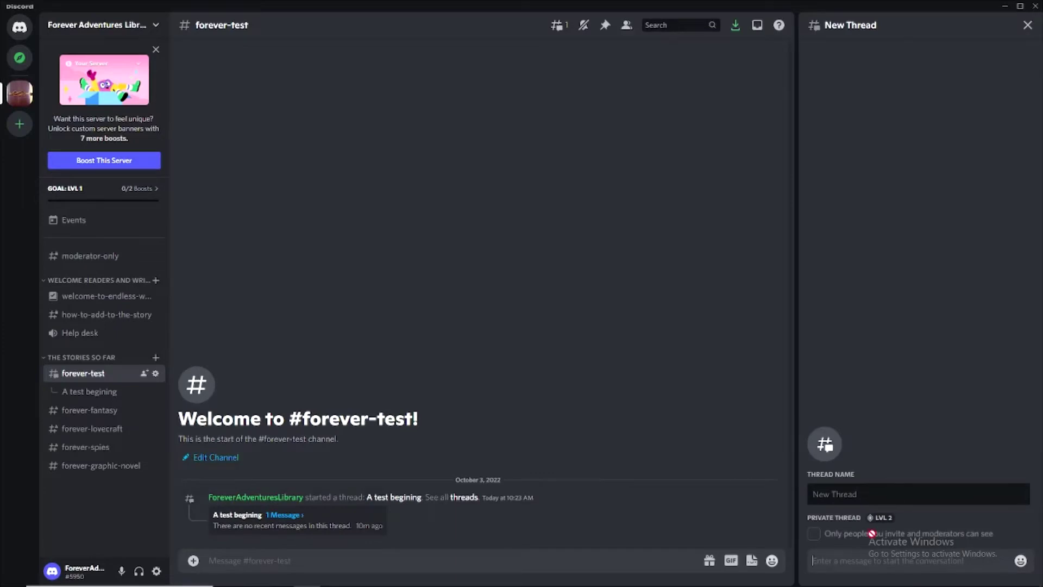
{"action": "left_click", "coordinate": [1027, 26]}
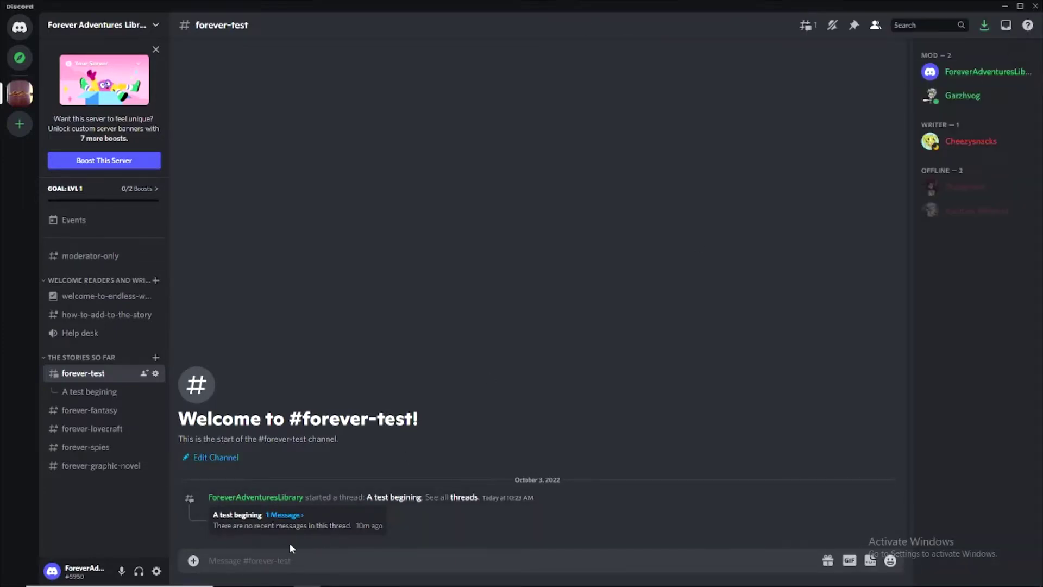
Create a thread named "A test continues" in forever-test with the /thread command, using the copied message link as its first message
{"action": "type", "text": "/thread"}
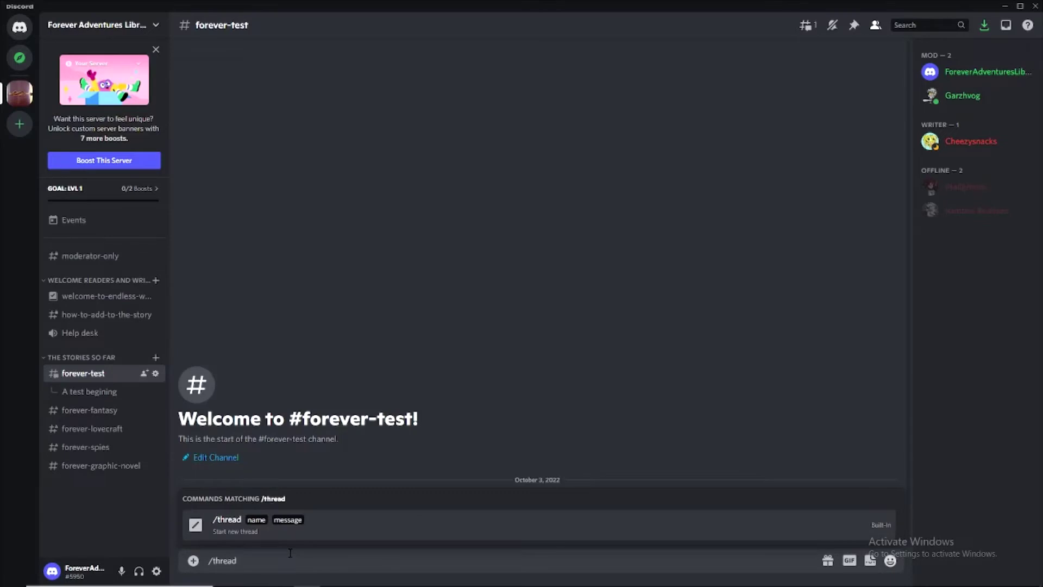
{"action": "key", "text": "Tab"}
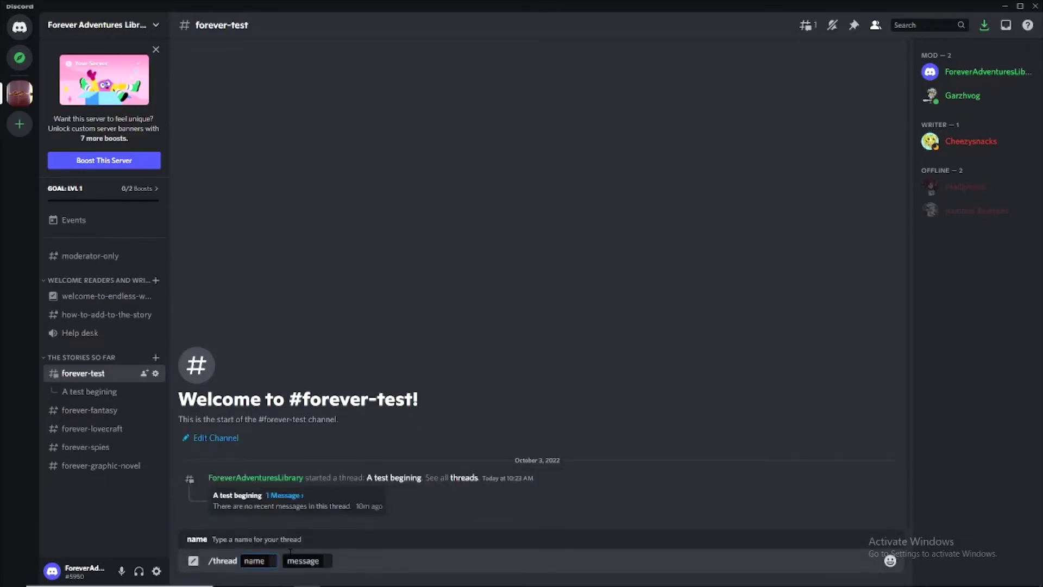
{"action": "type", "text": "A te"}
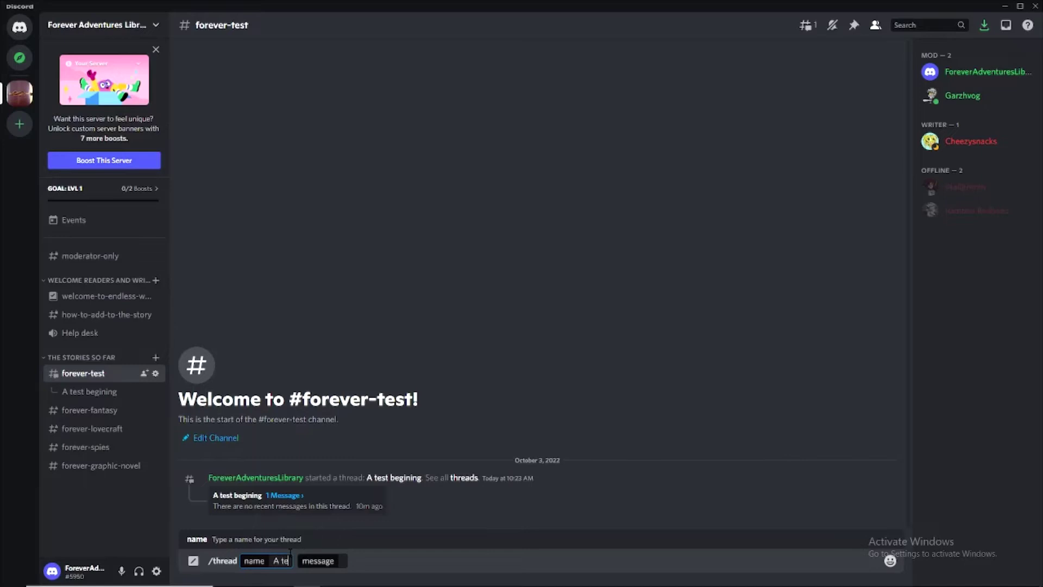
{"action": "type", "text": "st c"}
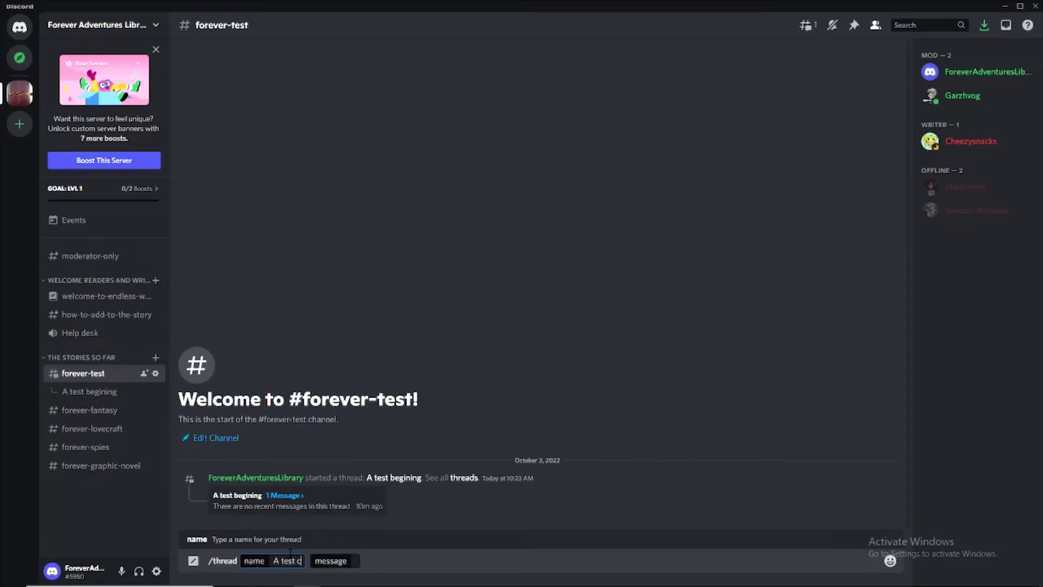
{"action": "type", "text": "ontinues"}
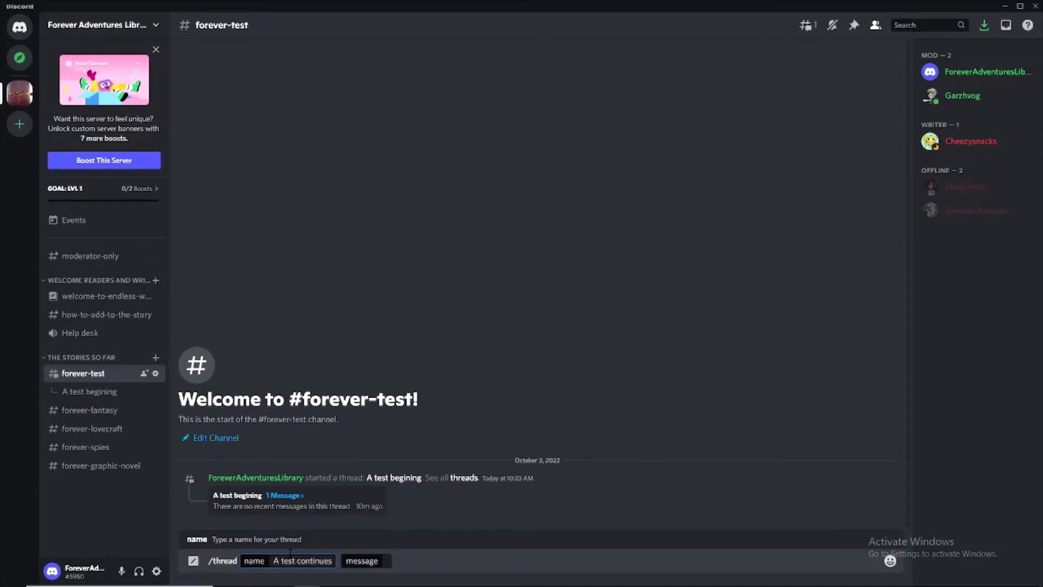
{"action": "key", "text": "Tab"}
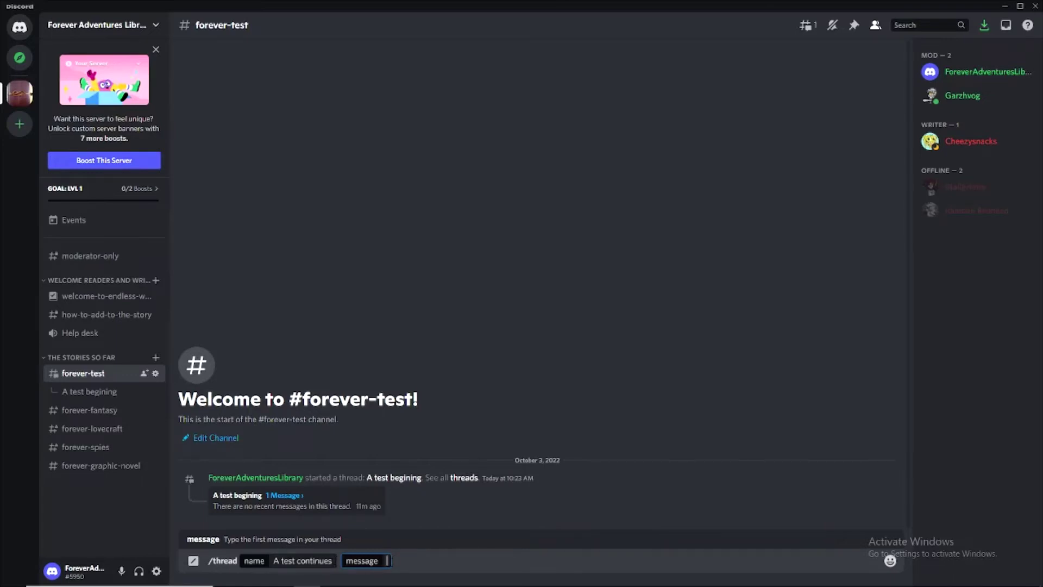
{"action": "key", "text": "ctrl+v"}
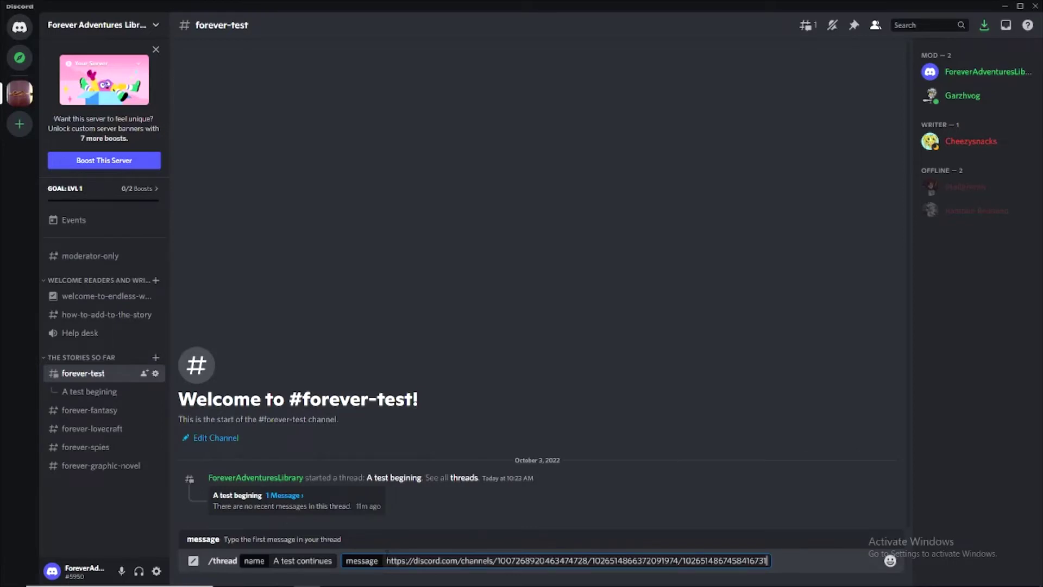
{"action": "key", "text": "Return"}
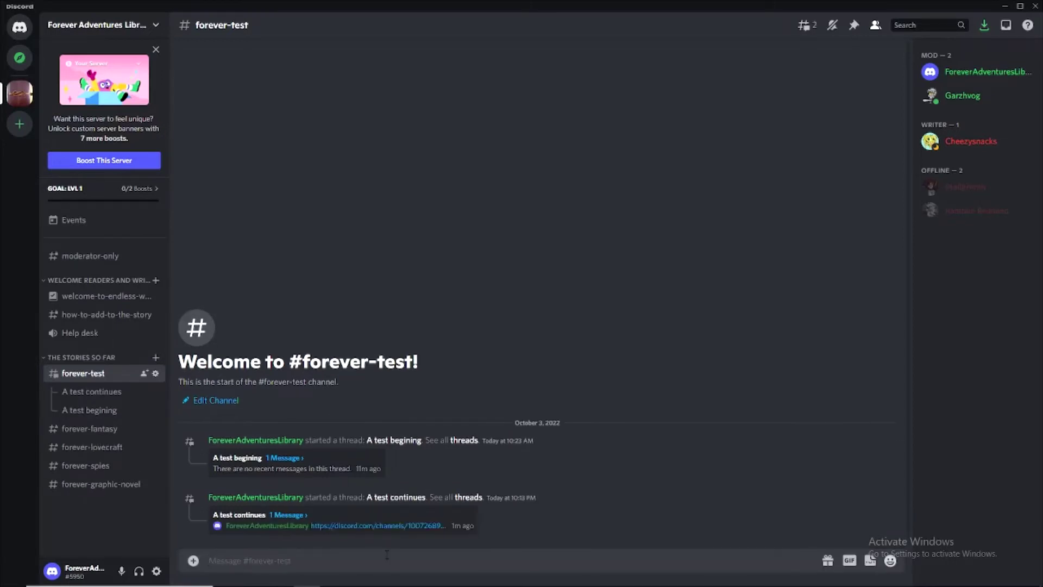
Open the "A test continues" thread in full view and follow its link back to the original thread
{"action": "left_click", "coordinate": [367, 525]}
{"action": "left_click", "coordinate": [1004, 28]}
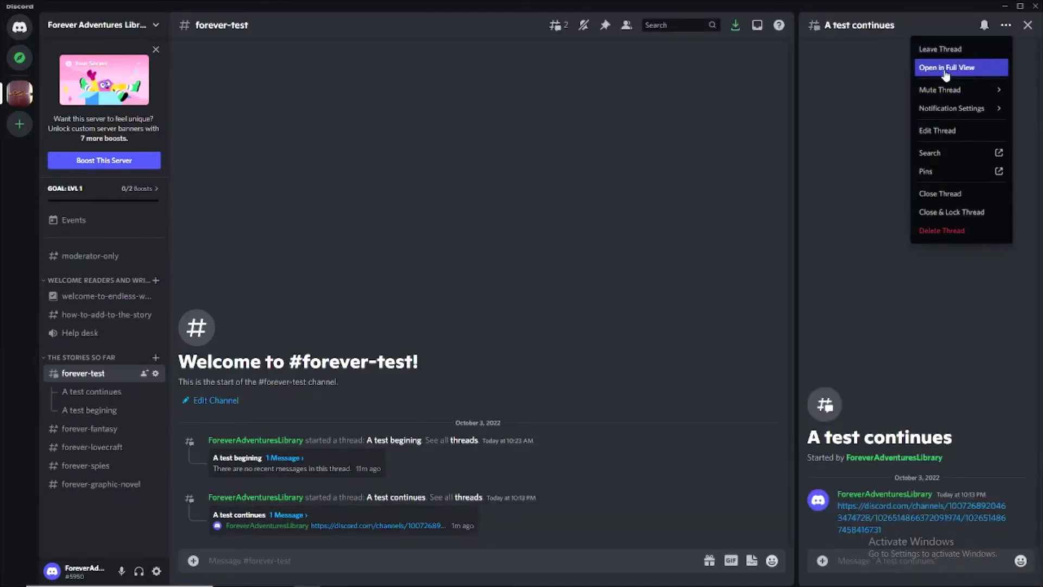
{"action": "left_click", "coordinate": [947, 67]}
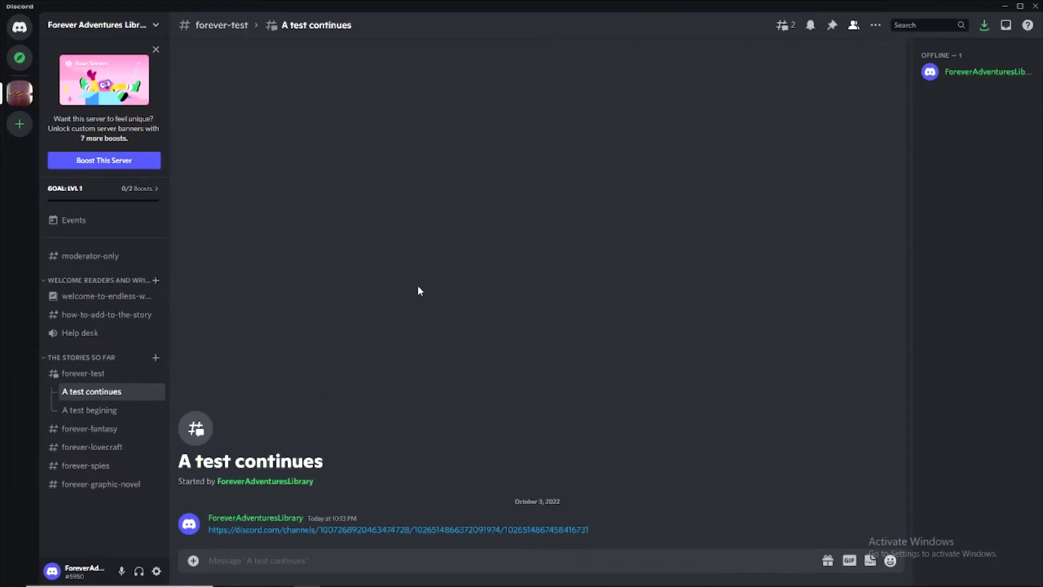
{"action": "left_click", "coordinate": [430, 529]}
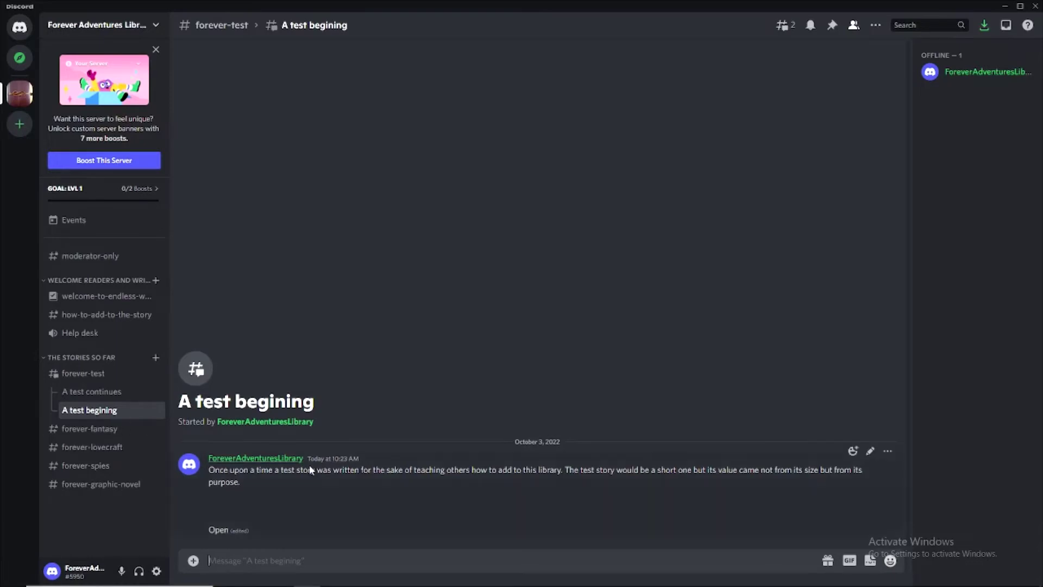
Check the forking instructions and copy the message link of the first message in the "A test continues" thread
{"action": "left_click", "coordinate": [116, 319]}
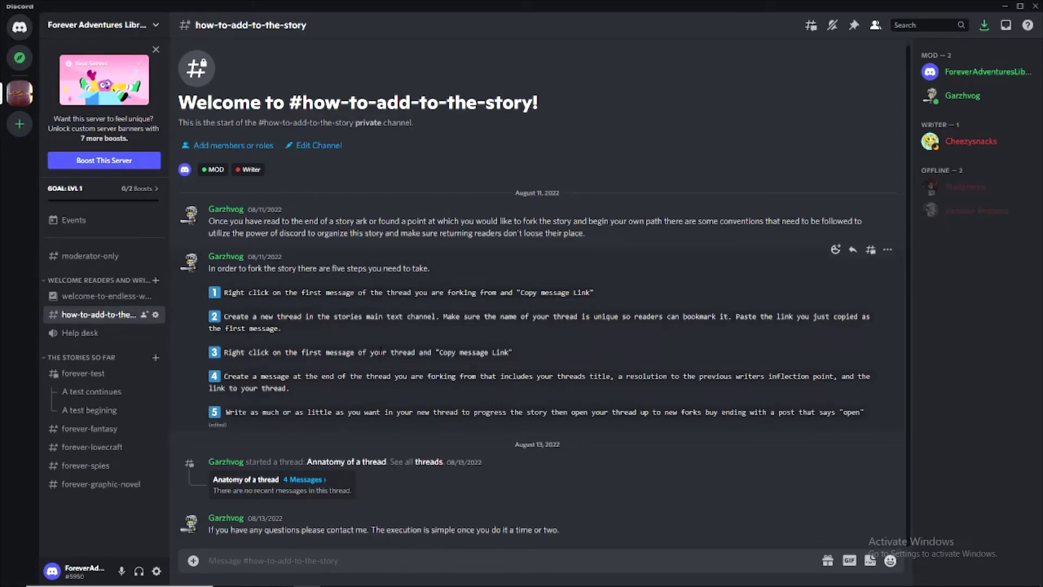
{"action": "left_click", "coordinate": [120, 392]}
{"action": "right_click", "coordinate": [395, 527]}
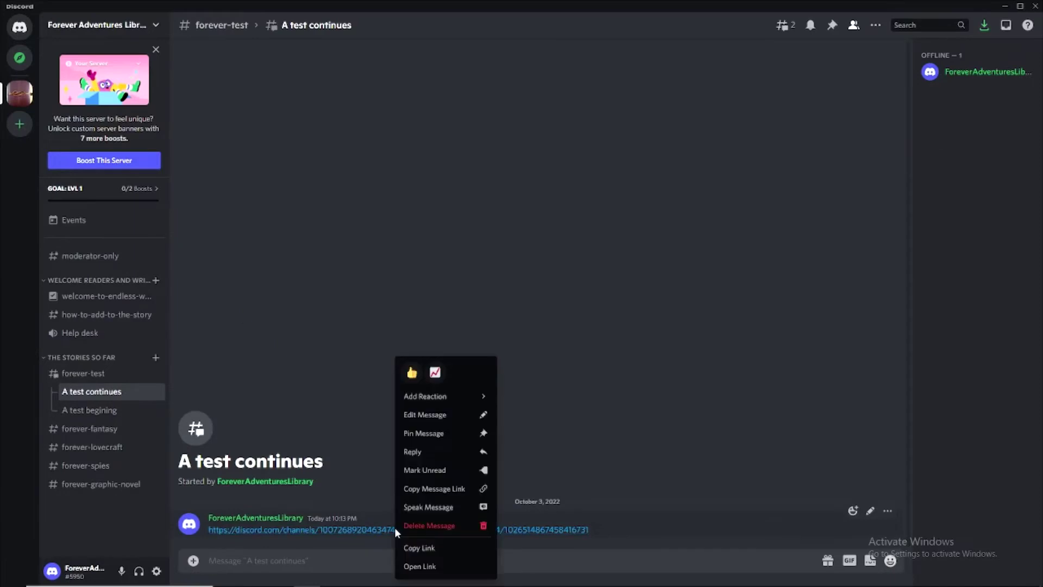
{"action": "left_click", "coordinate": [411, 491]}
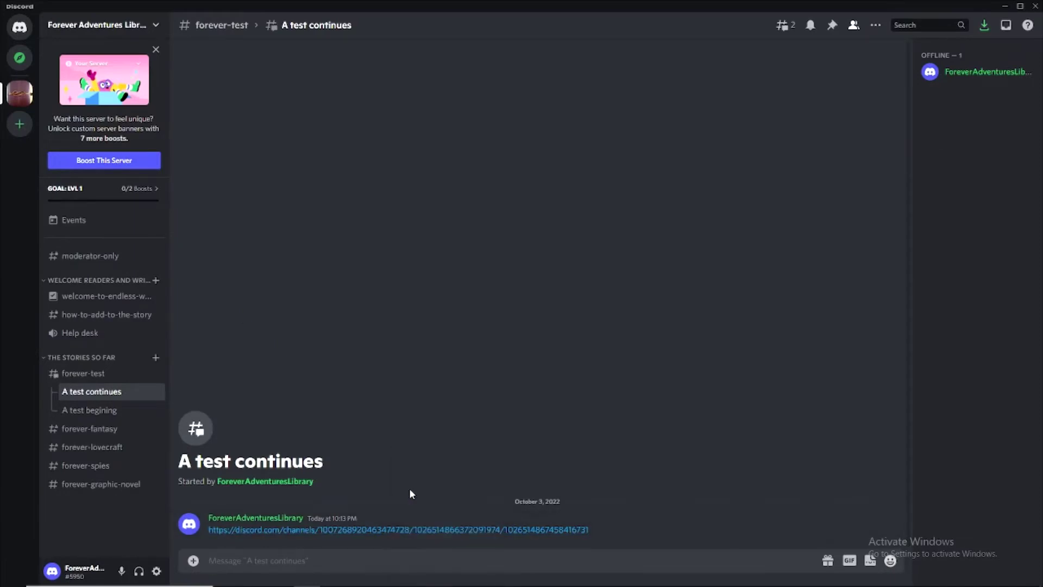
Recheck the forking instructions, open the "A test begining" thread and search the server for "a test begining"
{"action": "left_click", "coordinate": [100, 314]}
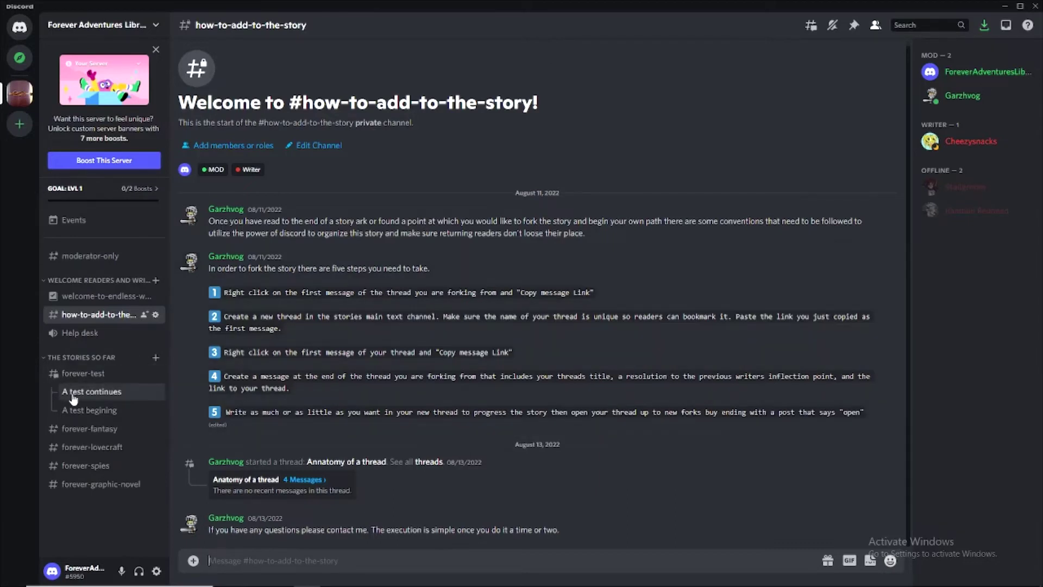
{"action": "left_click", "coordinate": [87, 415]}
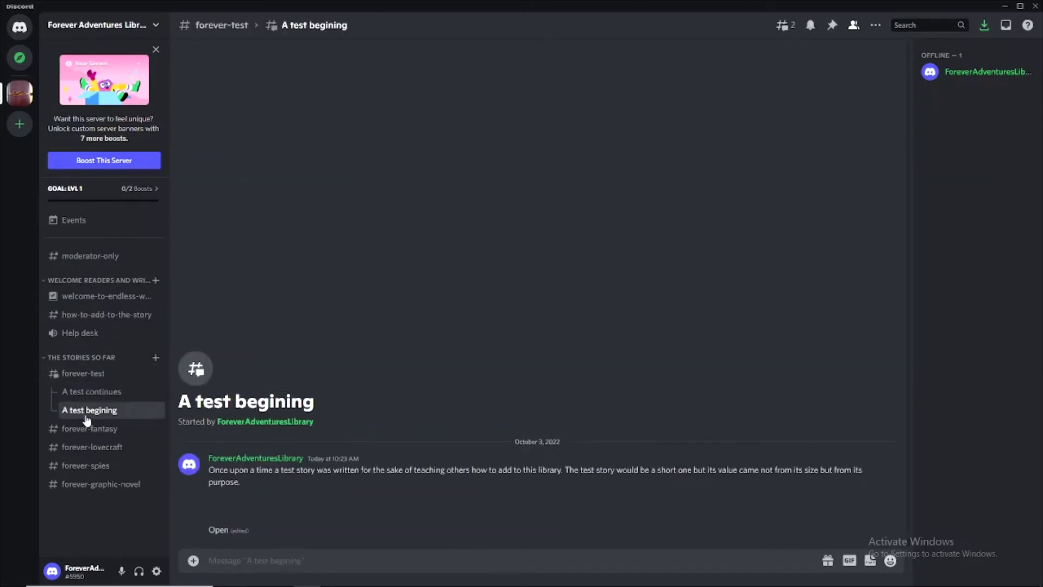
{"action": "left_click", "coordinate": [897, 26]}
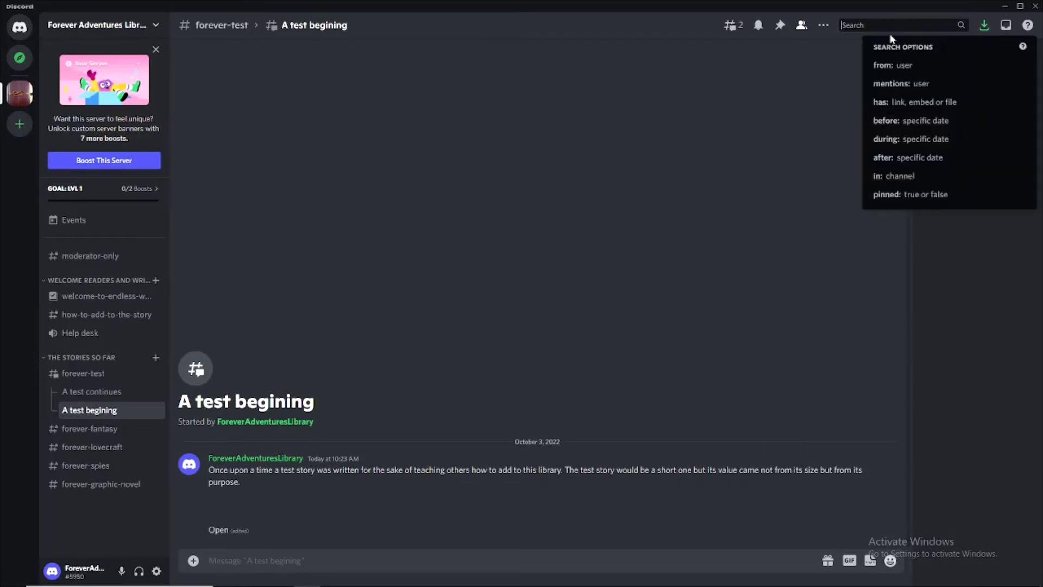
{"action": "type", "text": "a test"}
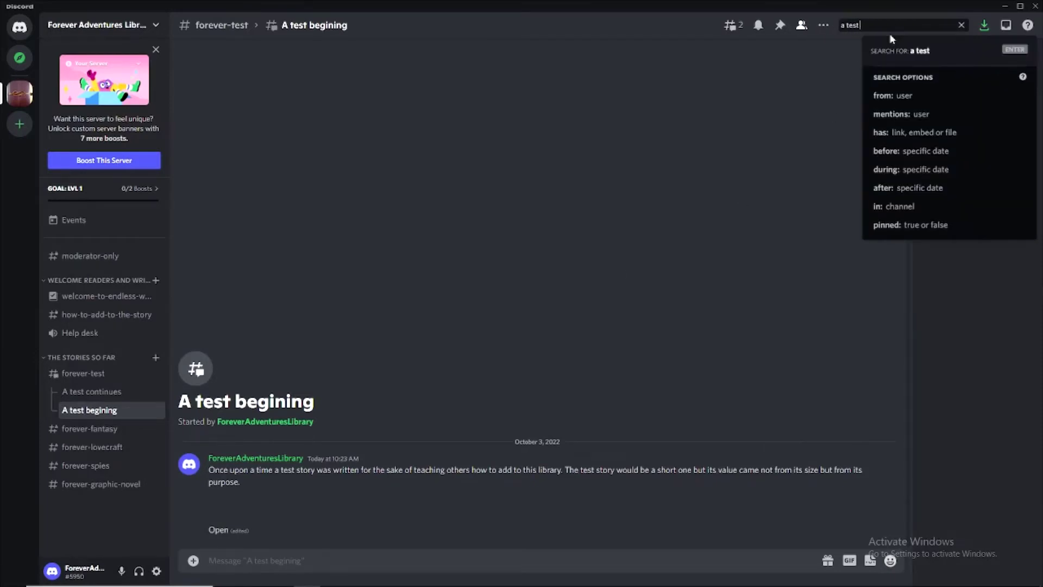
{"action": "type", "text": " begining"}
{"action": "left_click", "coordinate": [1014, 50]}
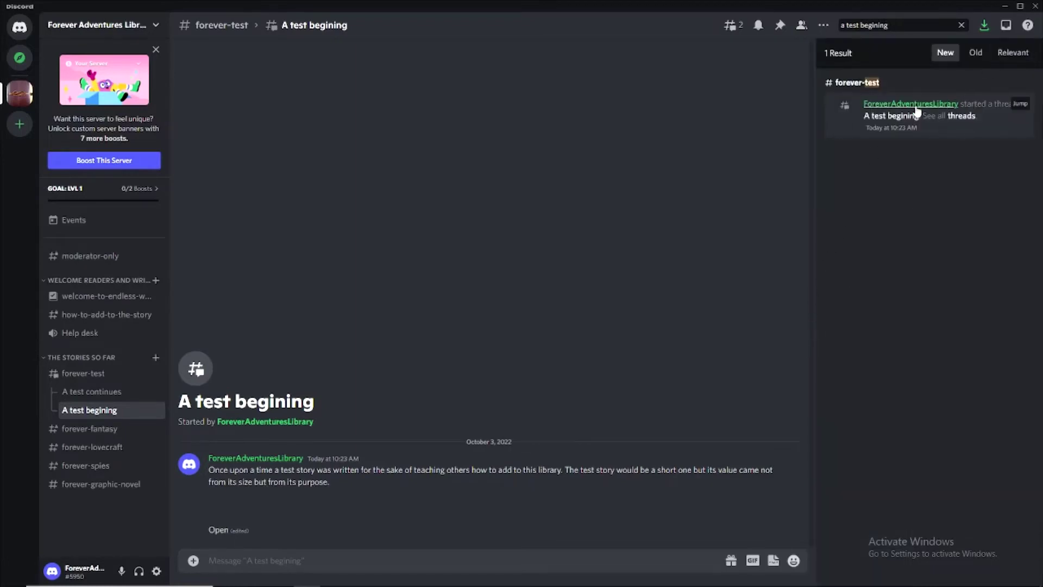
Jump to the search result in forever-test and open the "A test begining" thread beside the channel
{"action": "mouse_move", "coordinate": [959, 133]}
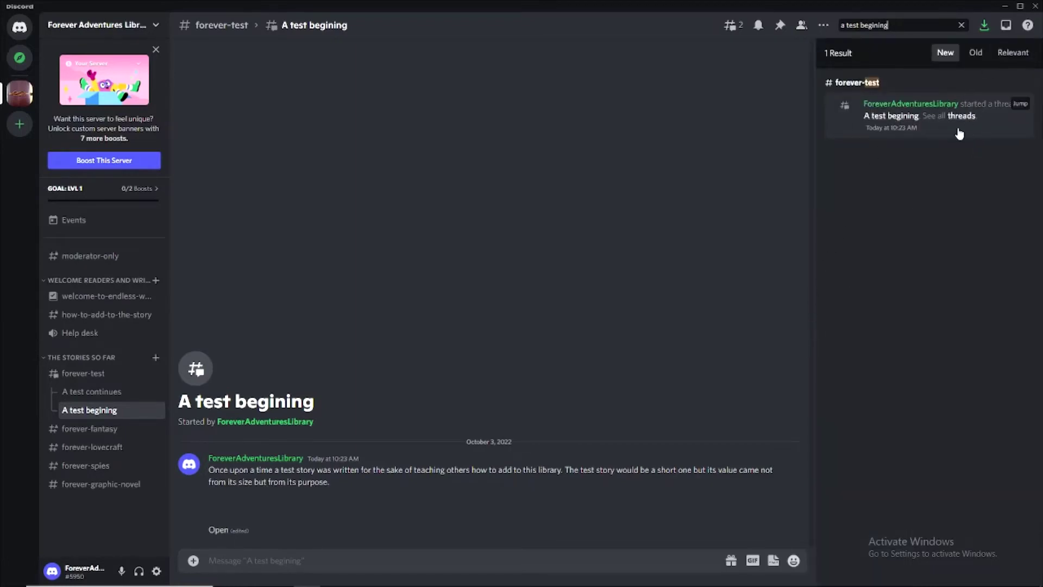
{"action": "left_click", "coordinate": [918, 104]}
{"action": "left_click", "coordinate": [894, 217]}
{"action": "left_click", "coordinate": [1021, 104]}
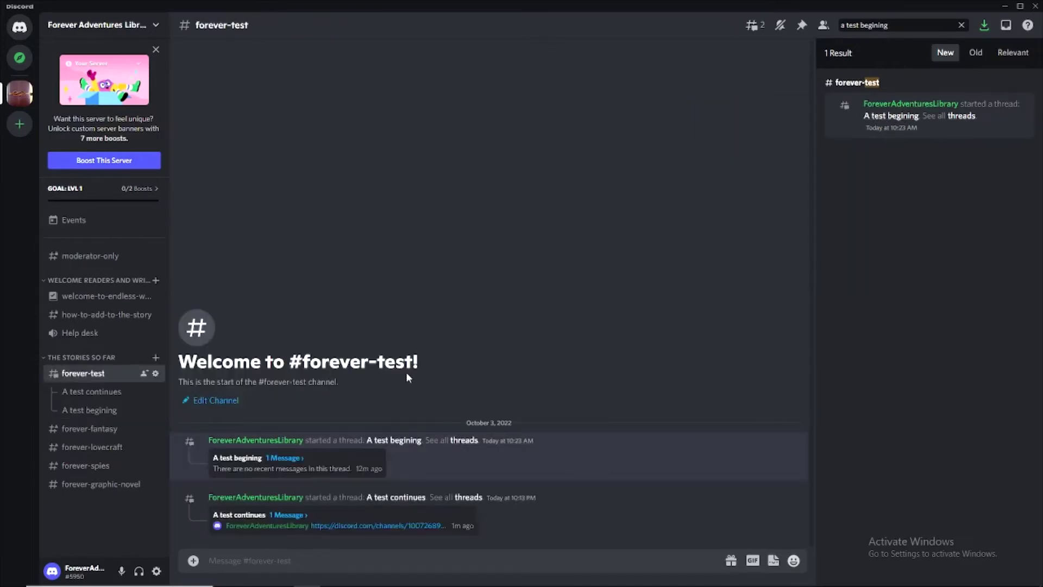
{"action": "left_click", "coordinate": [344, 465]}
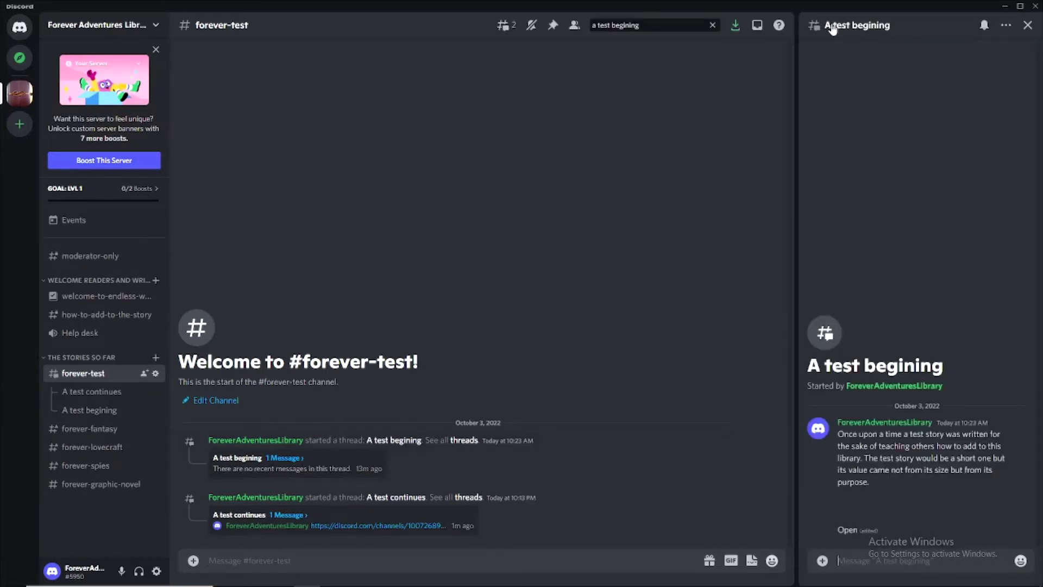
Open the "A test begining" thread in full view and start a message with the title line "A test continues" followed by a blank line
{"action": "left_click", "coordinate": [1007, 26]}
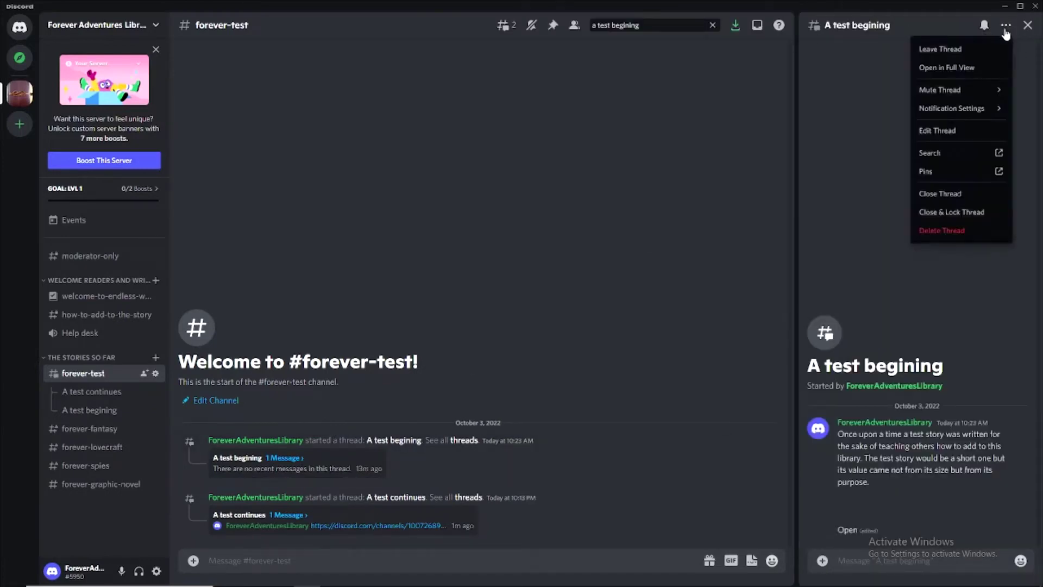
{"action": "left_click", "coordinate": [970, 67]}
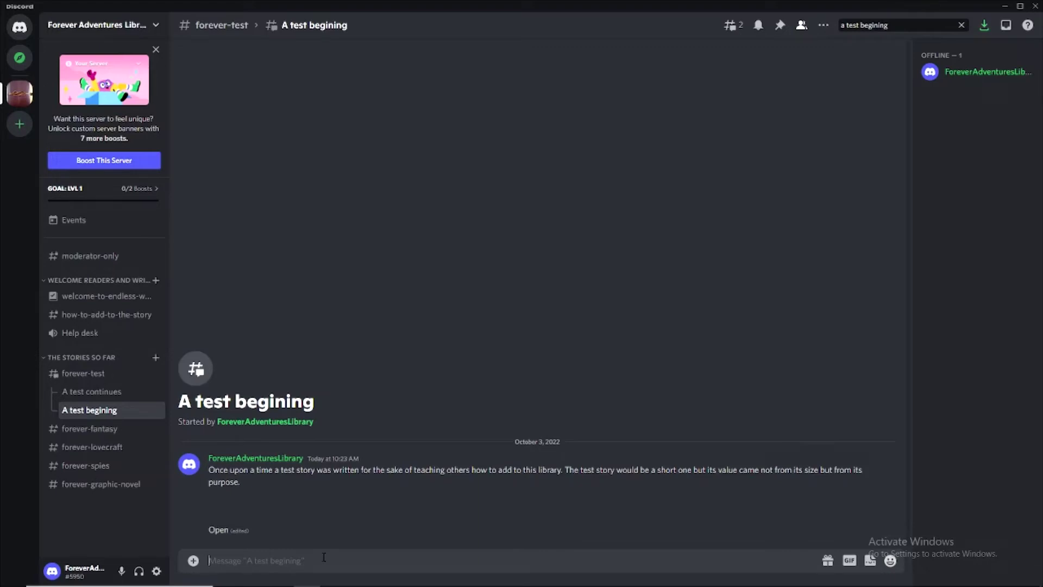
{"action": "type", "text": "A test contin"}
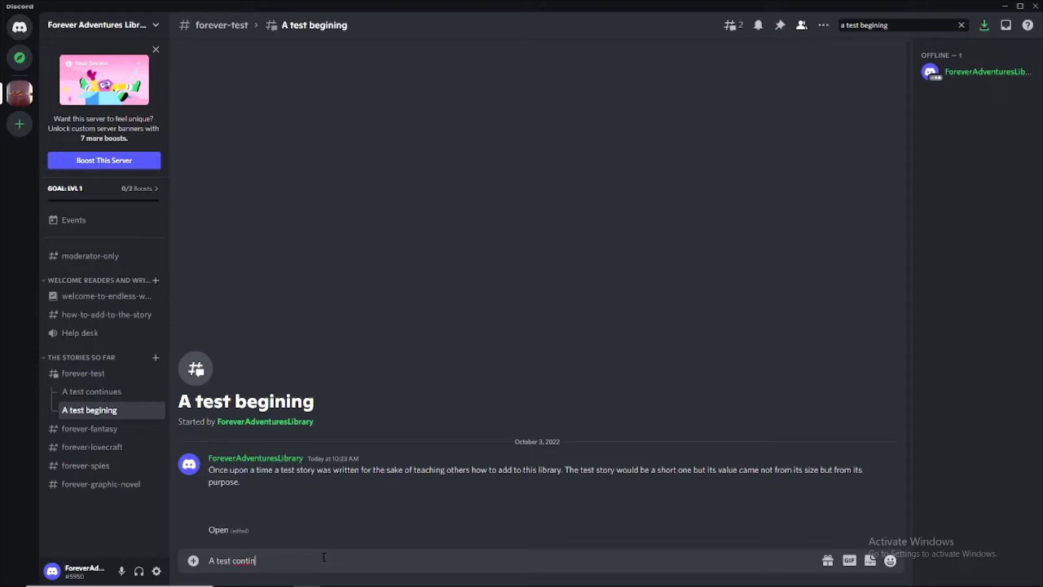
{"action": "type", "text": "ues"}
{"action": "key", "text": "shift+Return"}
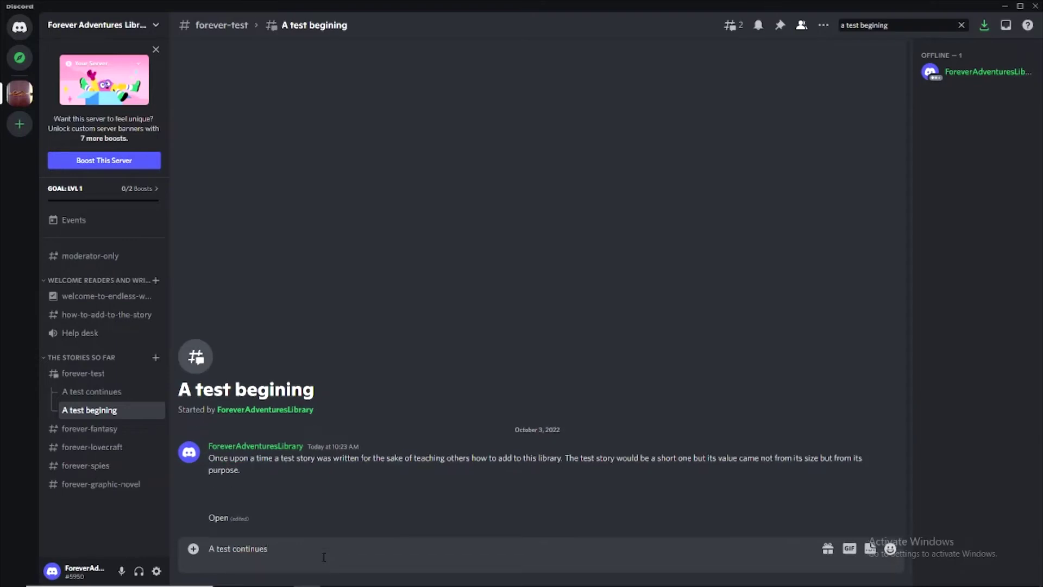
{"action": "key", "text": "shift+Return"}
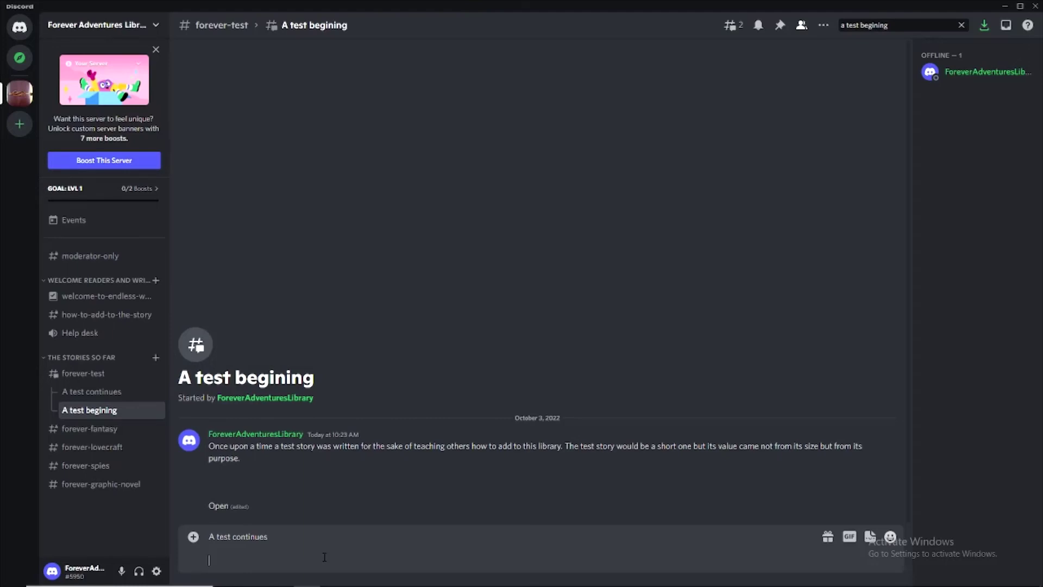
Add the line "this is a resolution." and the copied message link below the title, and send the message to the thread
{"action": "type", "text": "this is a resolution."}
{"action": "key", "text": "BackSpace"}
{"action": "key", "text": "shift+Return"}
{"action": "key", "text": "shift+Return"}
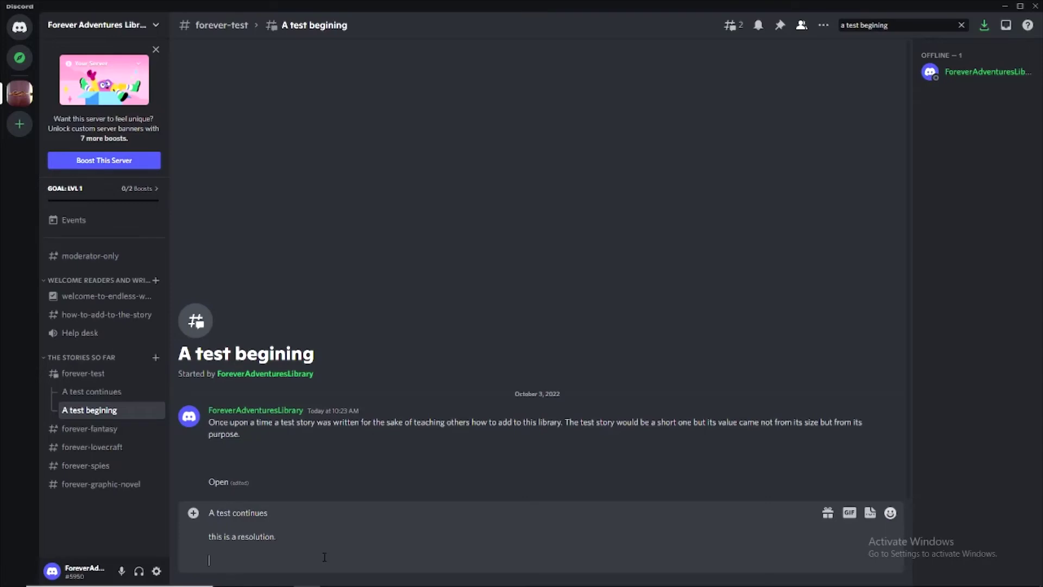
{"action": "key", "text": "ctrl+v"}
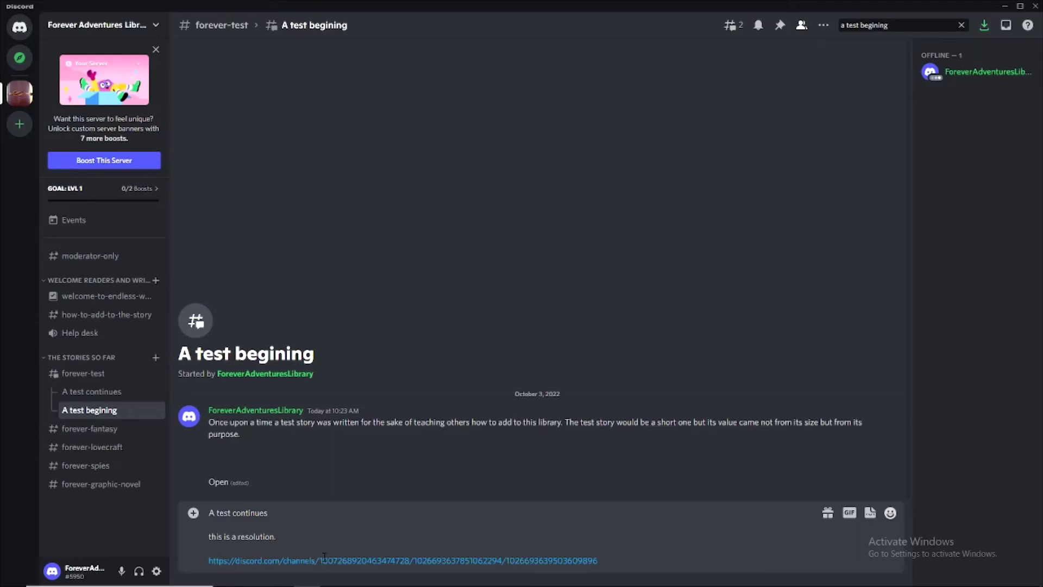
{"action": "key", "text": "Return"}
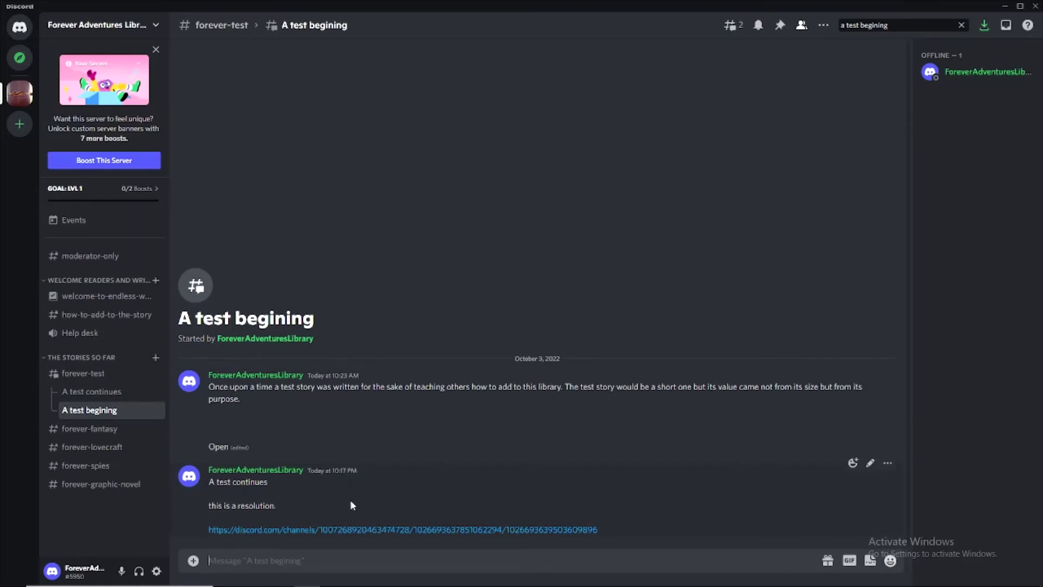
Test the cross-links by following them back and forth between the "A test begining" and "A test continues" threads
{"action": "left_click", "coordinate": [316, 529]}
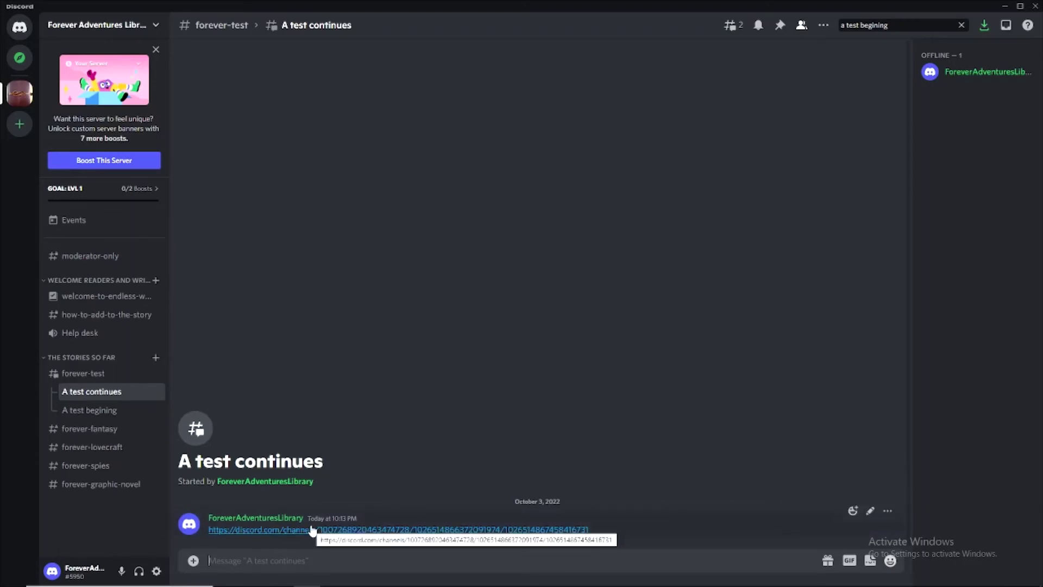
{"action": "left_click", "coordinate": [326, 530]}
{"action": "left_click", "coordinate": [328, 532]}
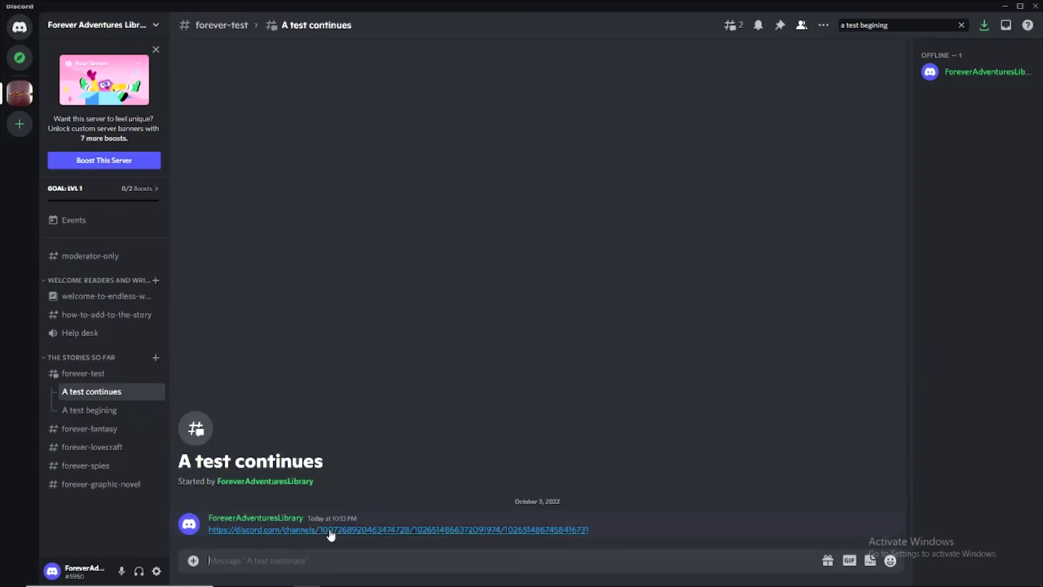
{"action": "left_click", "coordinate": [330, 533]}
{"action": "left_click", "coordinate": [329, 532]}
{"action": "left_click", "coordinate": [329, 532]}
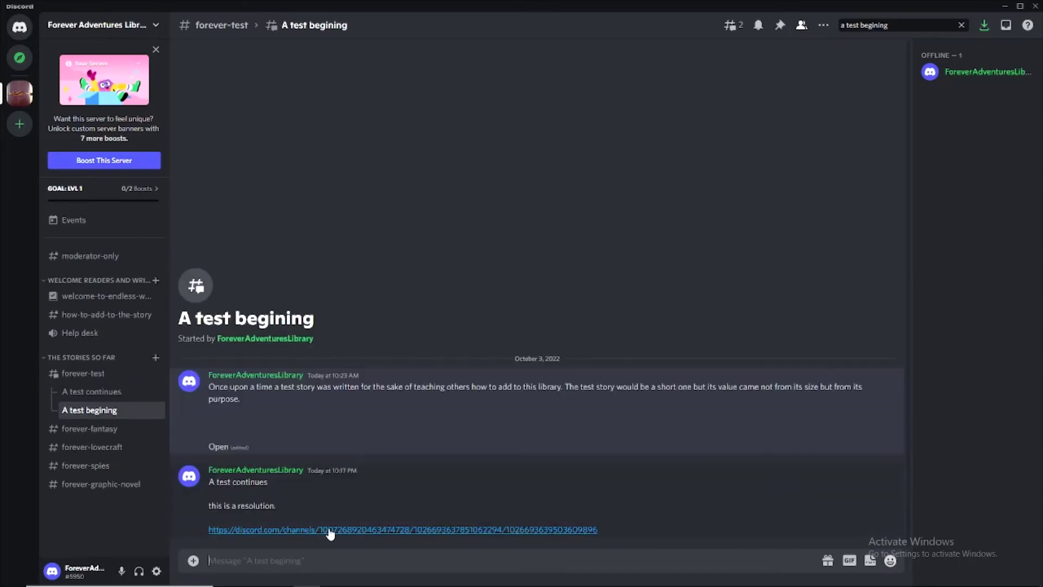
{"action": "left_click", "coordinate": [330, 532]}
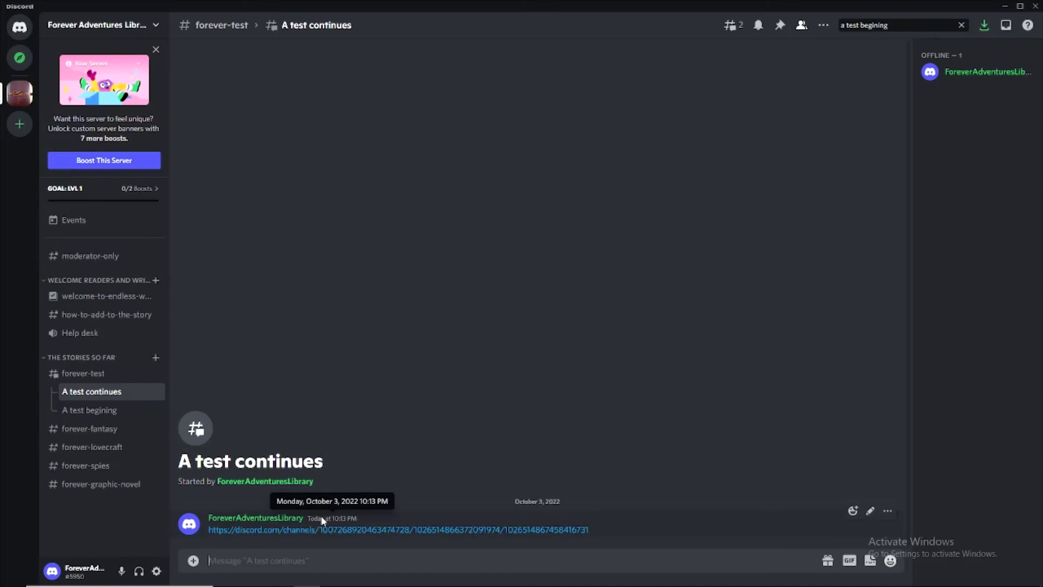
Check the forking instructions and post "this is me writing all the things so that the story continues." in the "A test continues" thread
{"action": "left_click", "coordinate": [108, 315]}
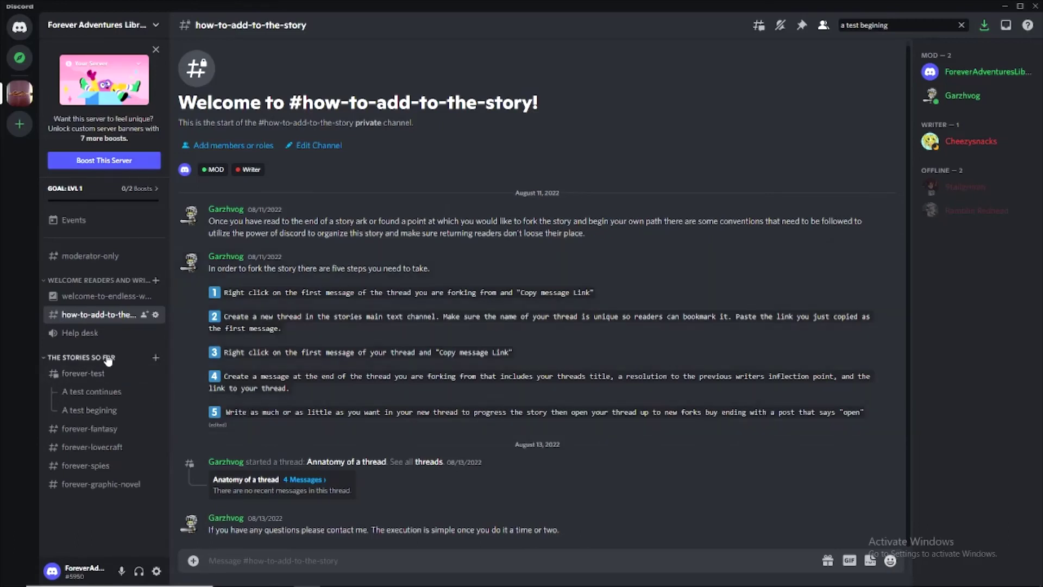
{"action": "left_click", "coordinate": [95, 398]}
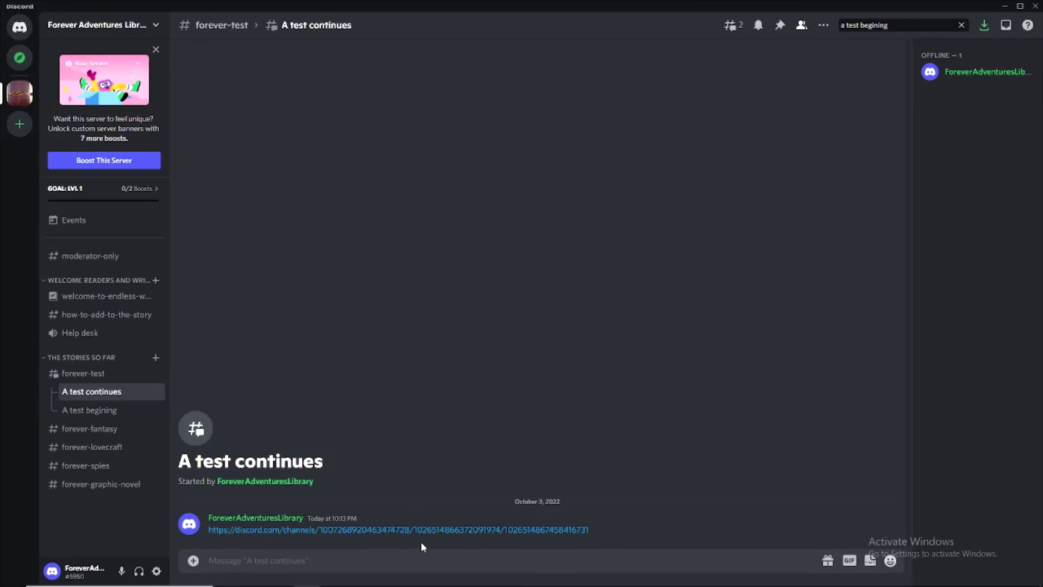
{"action": "type", "text": "this is me writing all the th"}
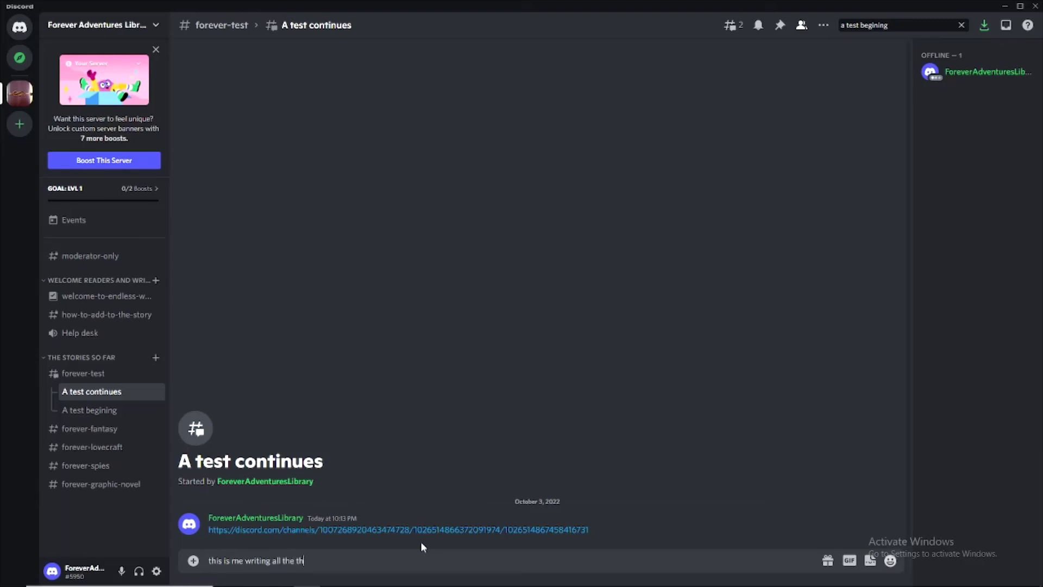
{"action": "type", "text": "ings so that the story continues."}
{"action": "key", "text": "Return"}
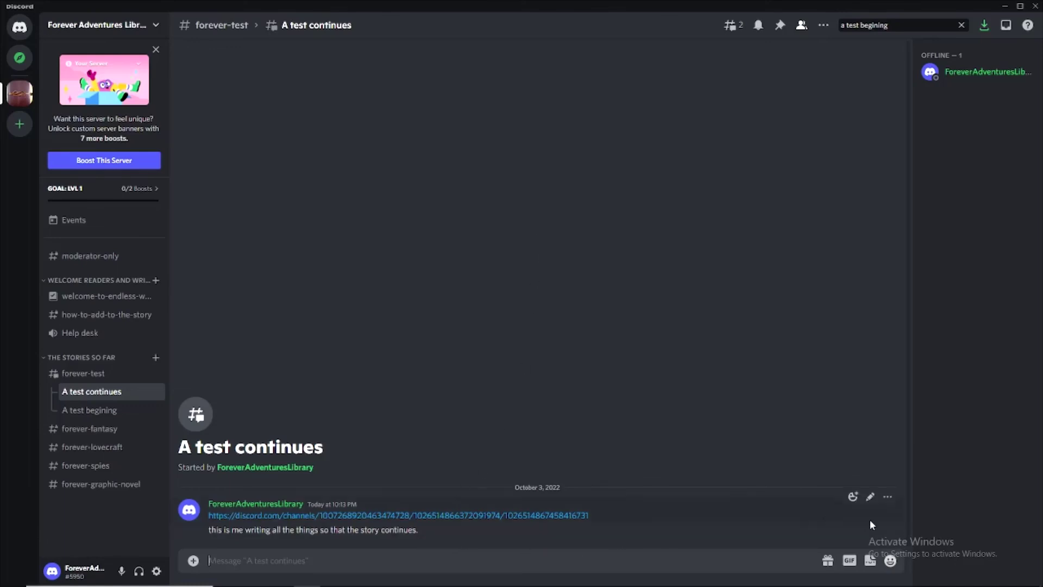
Edit the story message to end with "Open" a few blank lines below the text, and save the edit
{"action": "left_click", "coordinate": [870, 497]}
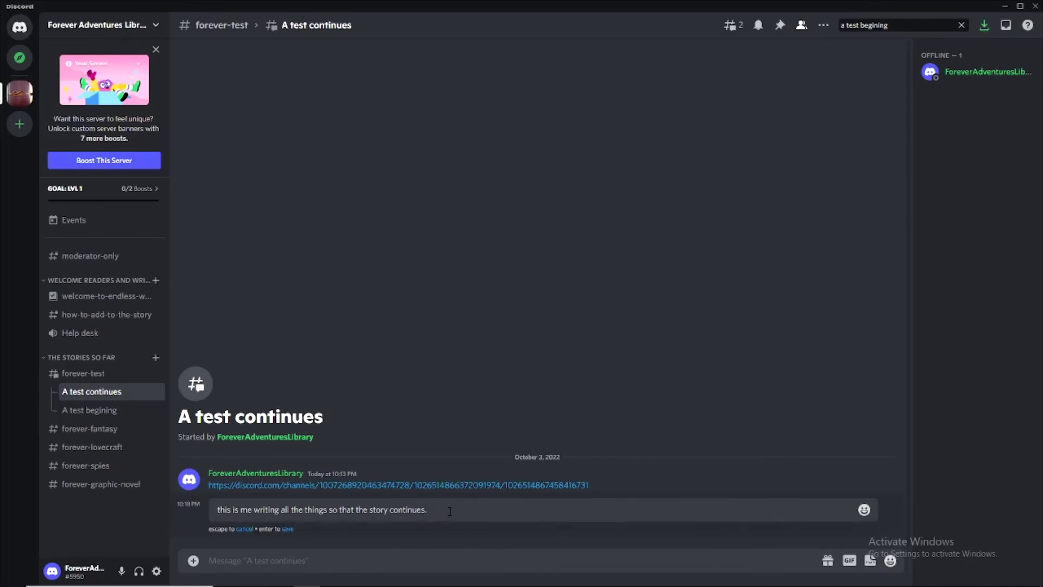
{"action": "key", "text": "shift+Return"}
{"action": "key", "text": "shift+Return"}
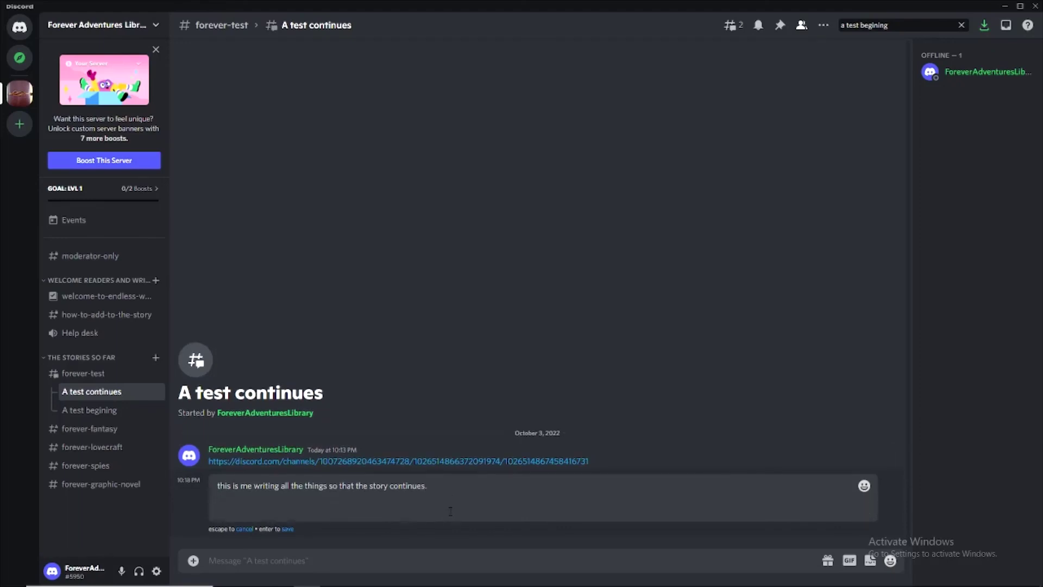
{"action": "key", "text": "shift+Return"}
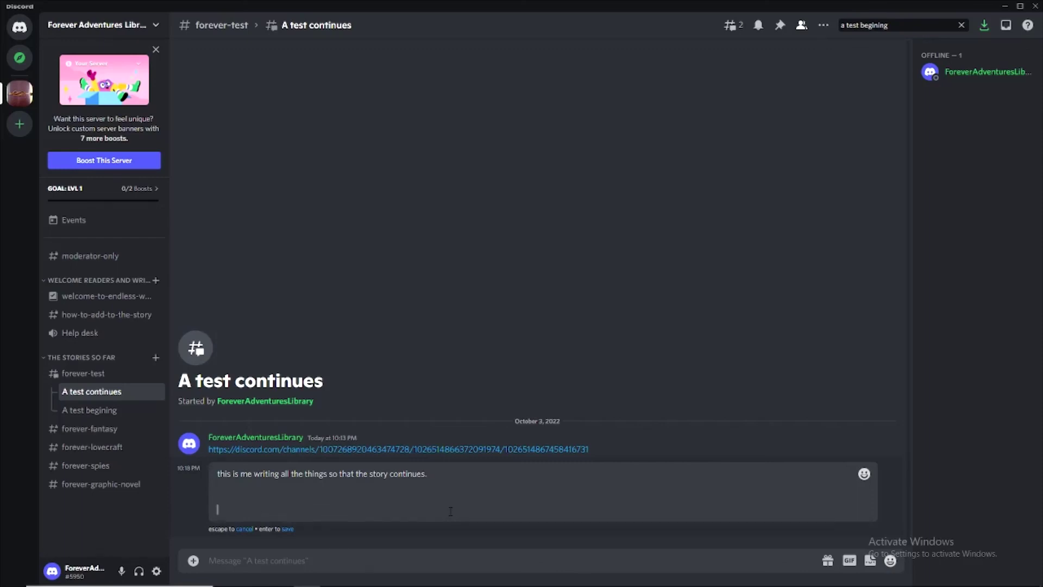
{"action": "type", "text": "Open"}
{"action": "left_click", "coordinate": [289, 530]}
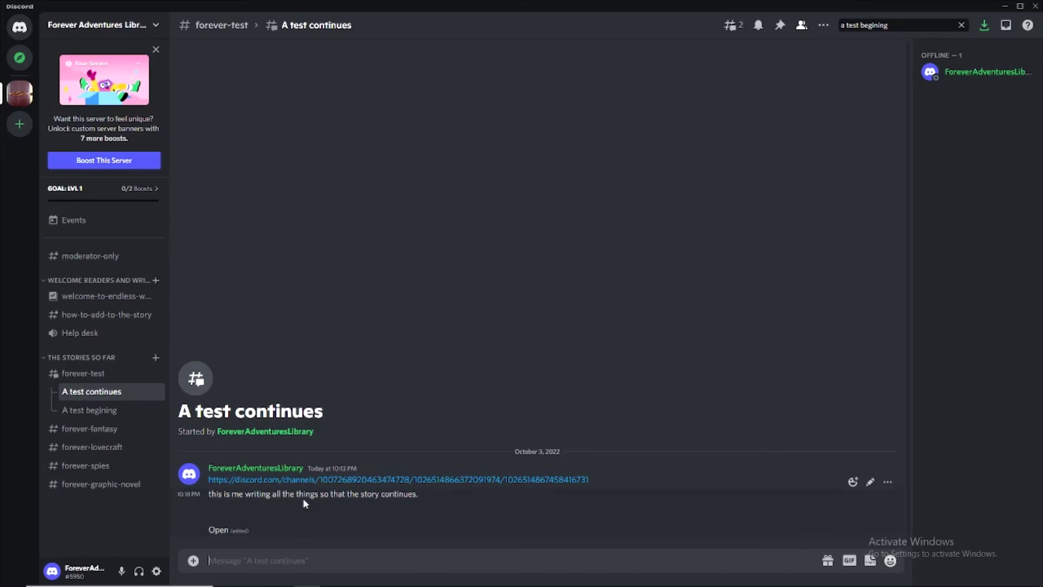
{"action": "right_click", "coordinate": [314, 481]}
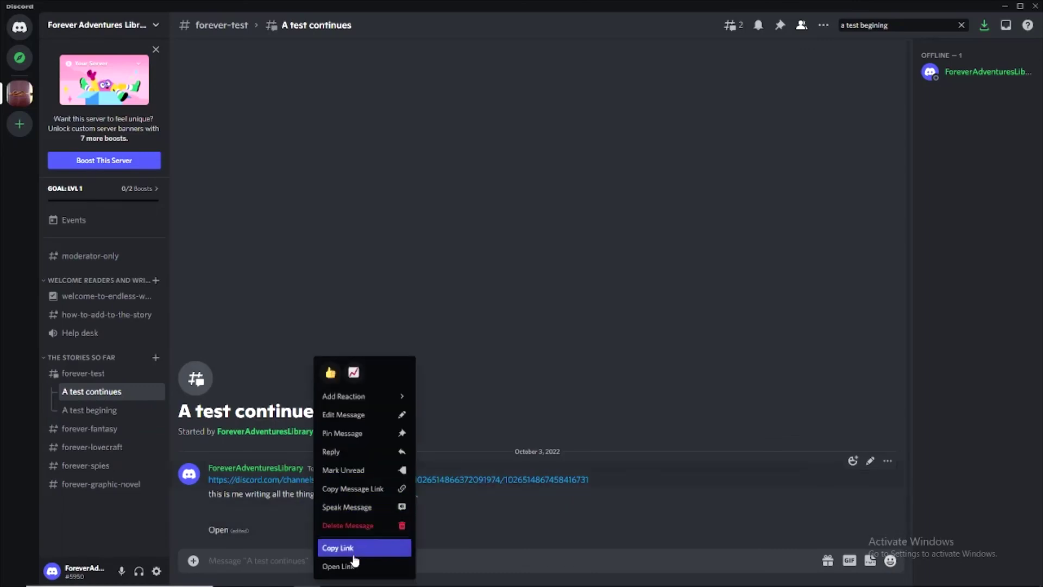
{"action": "left_click", "coordinate": [579, 517]}
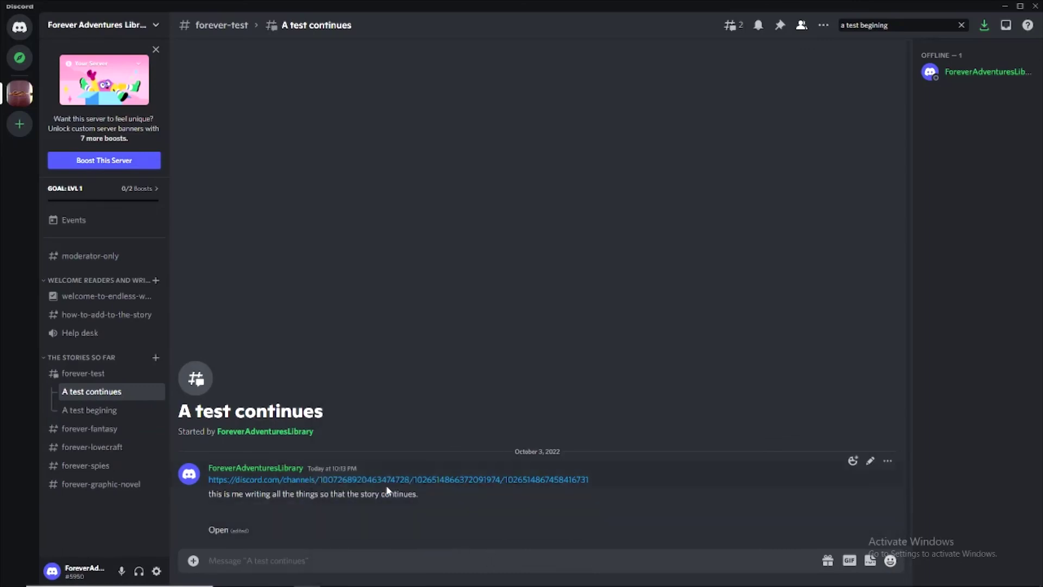